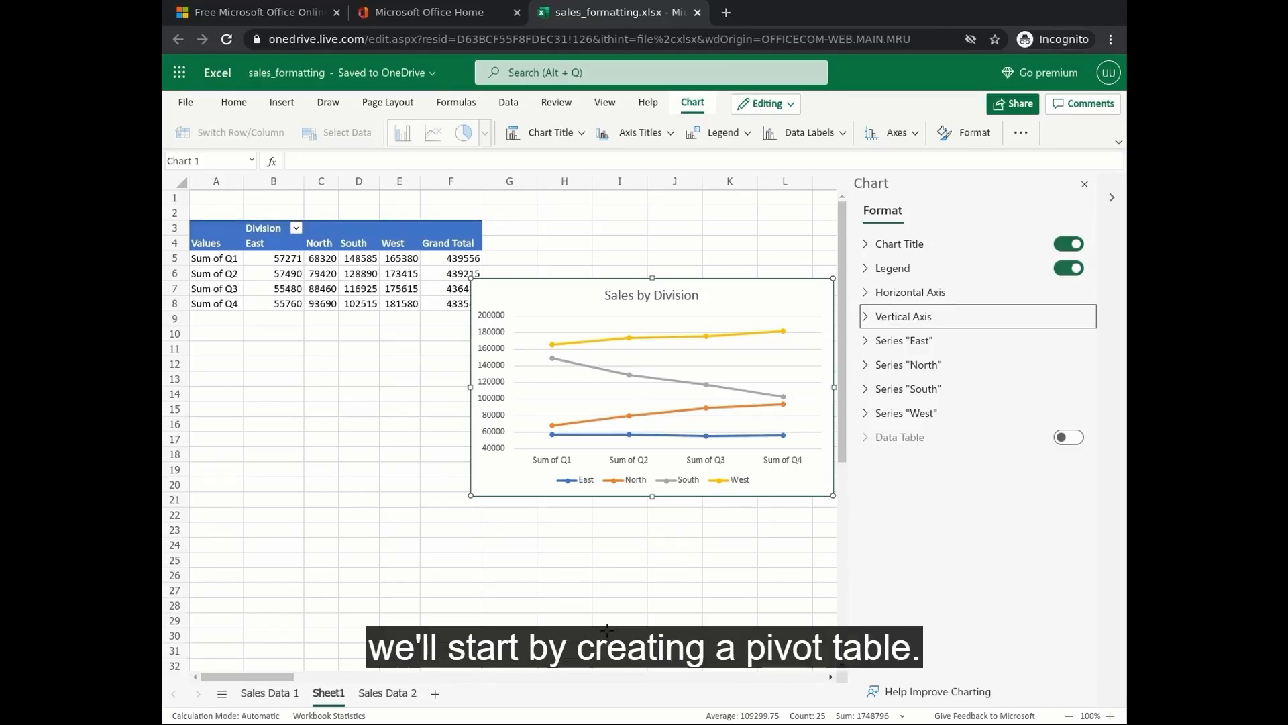
- Insert a PivotTable on a new worksheet from the whole sales table on the Sales Data 2 sheet
left_click(383, 694)
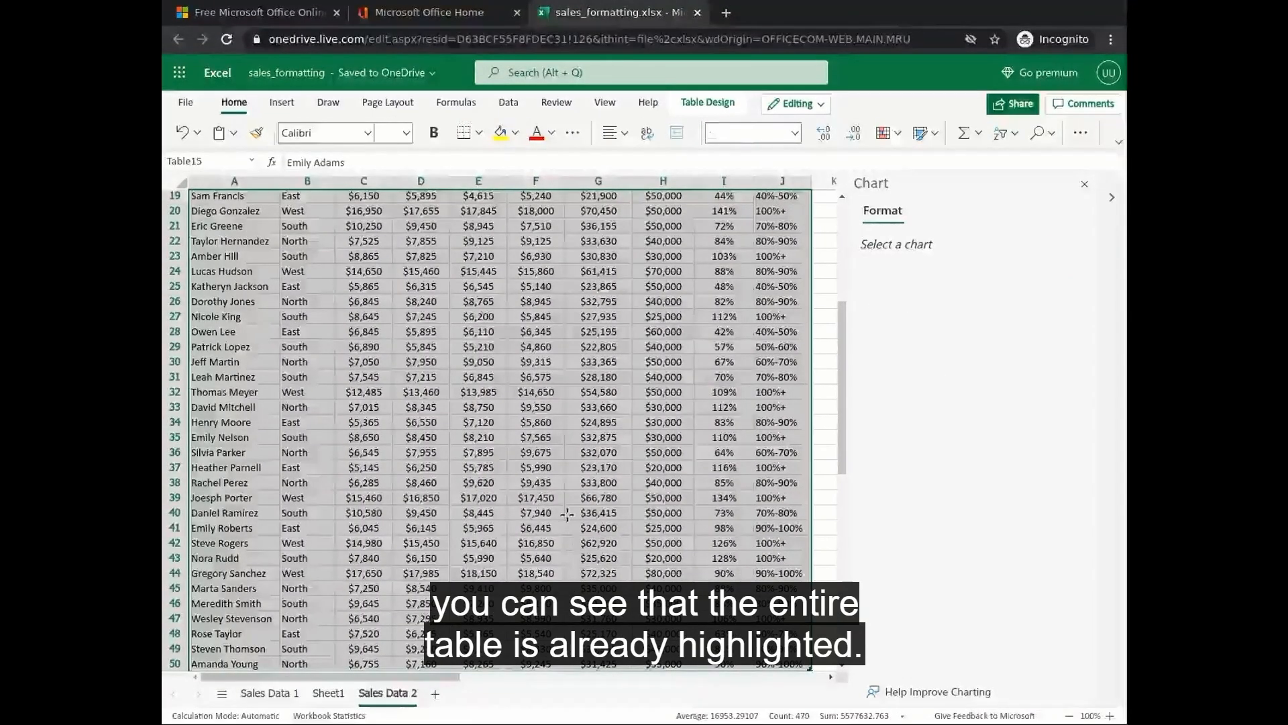
scroll(569, 527, "up", 5)
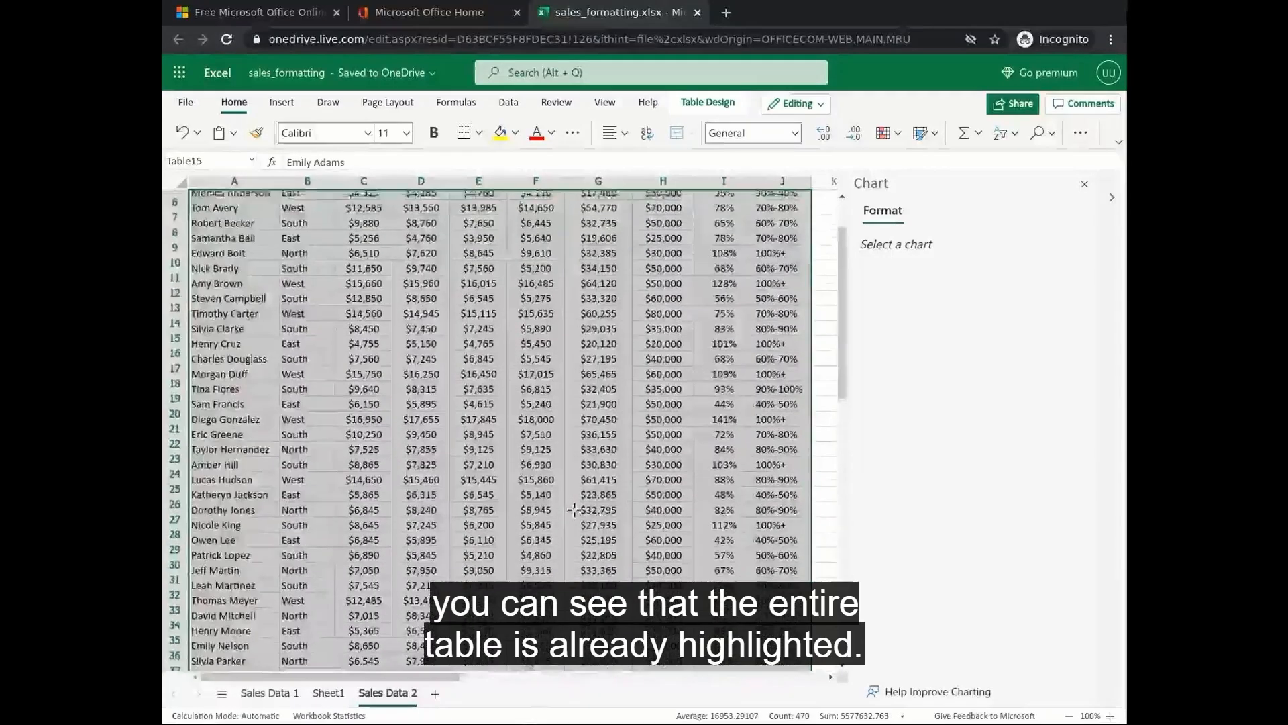
scroll(574, 510, "up", 2)
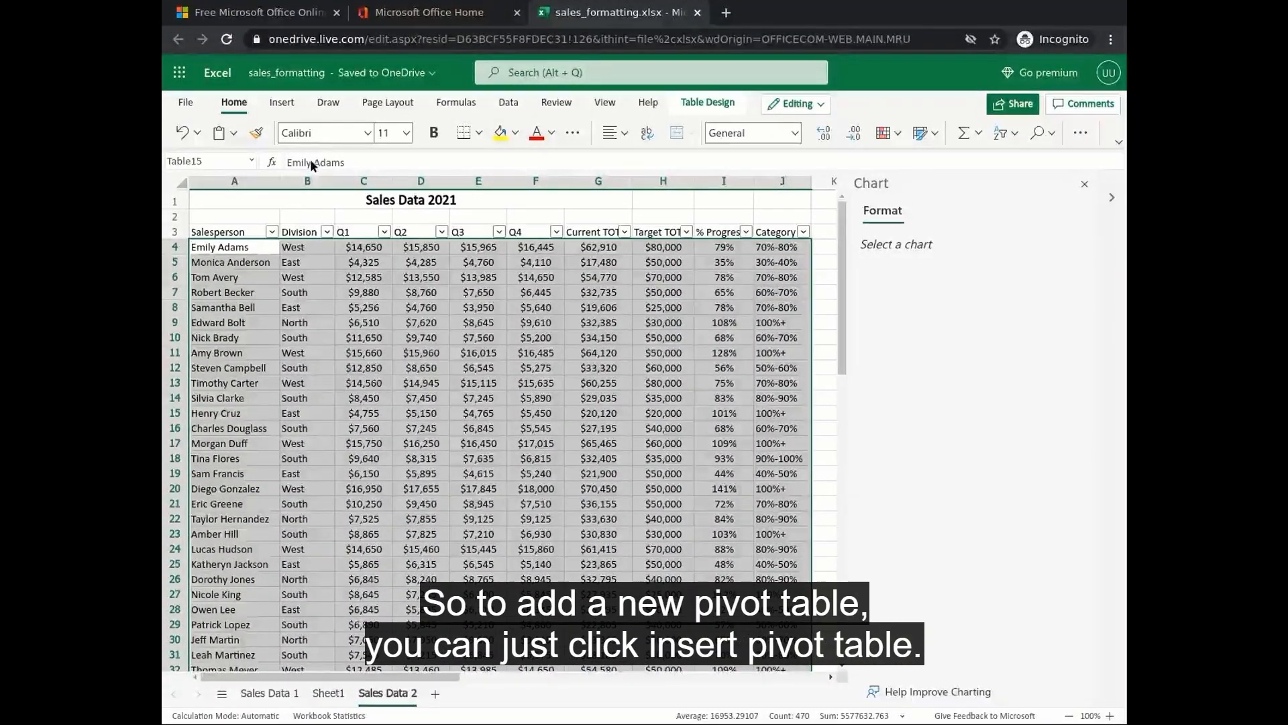
left_click(282, 102)
left_click(309, 132)
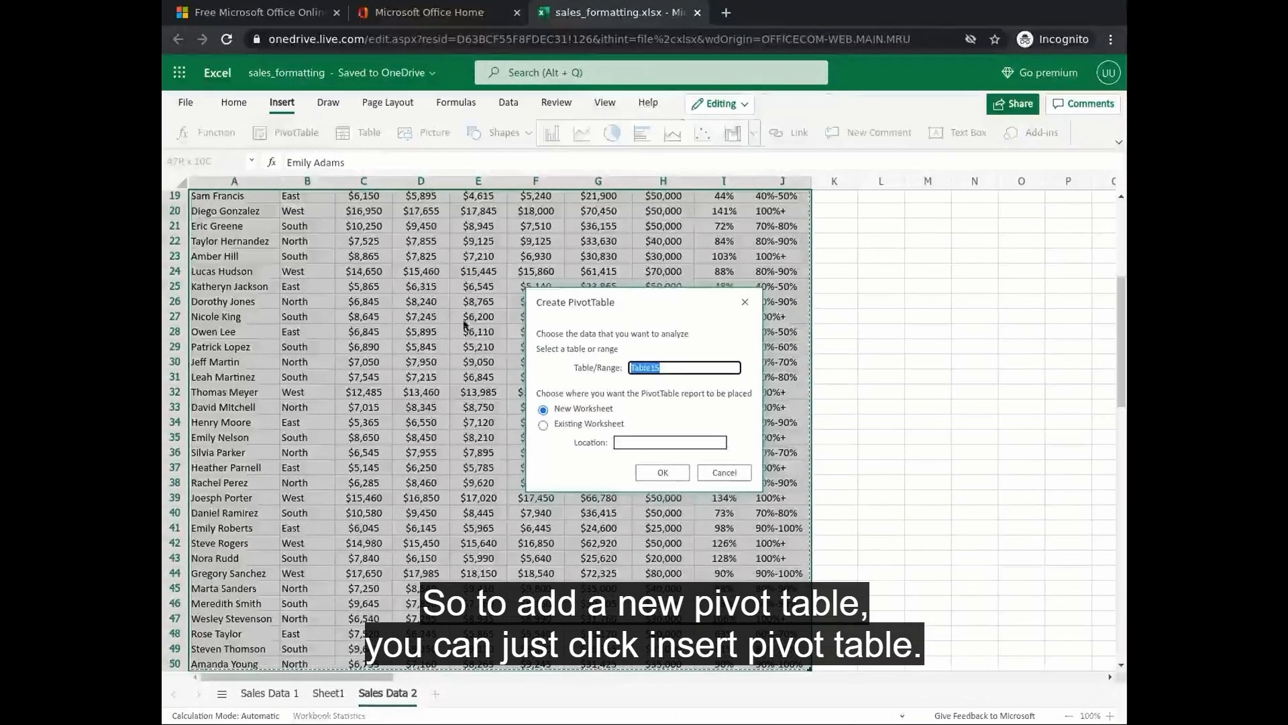
left_click(663, 474)
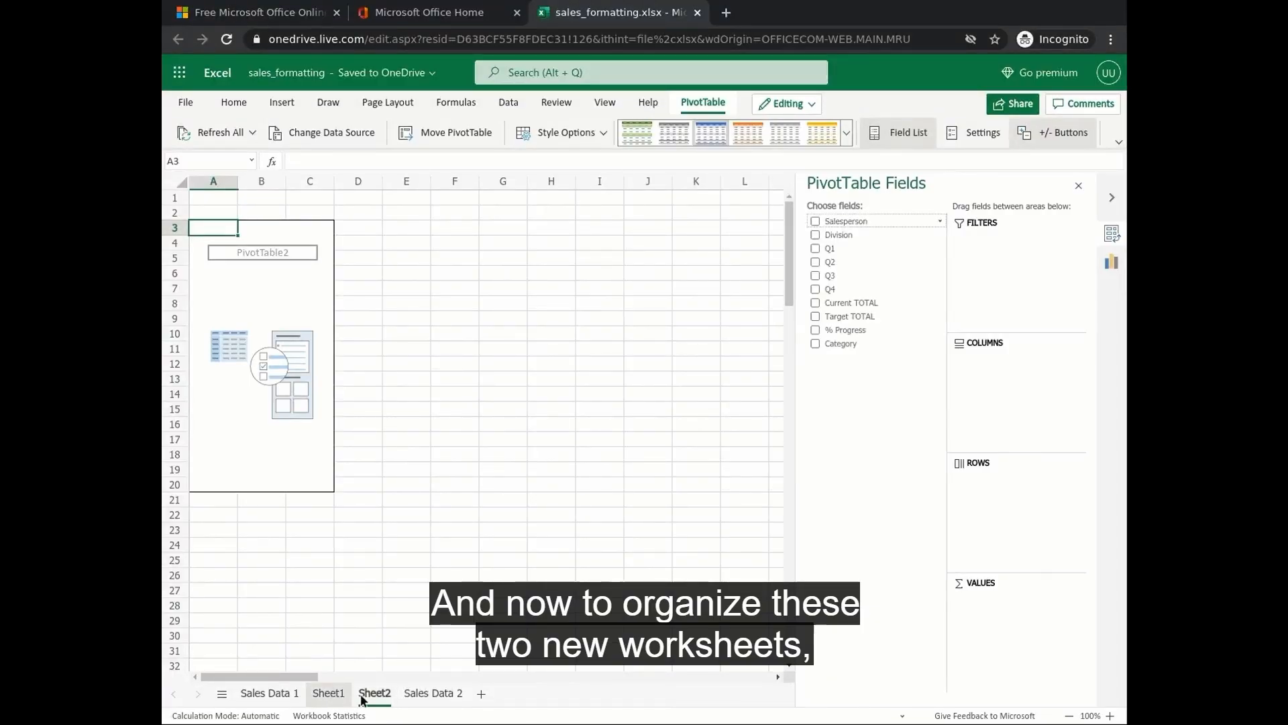
- Rename the new PivotTable worksheet Sheet2 as Progress Categories
double_click(382, 698)
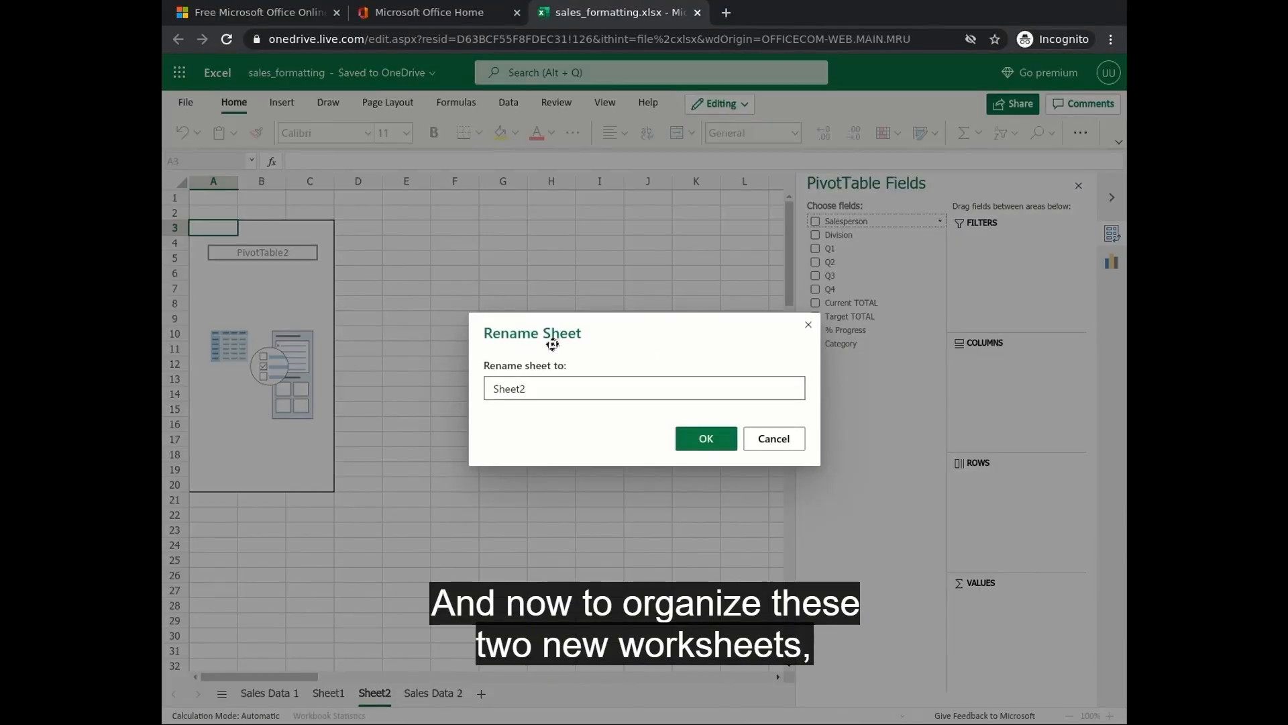
left_click(541, 392)
key("ctrl+a")
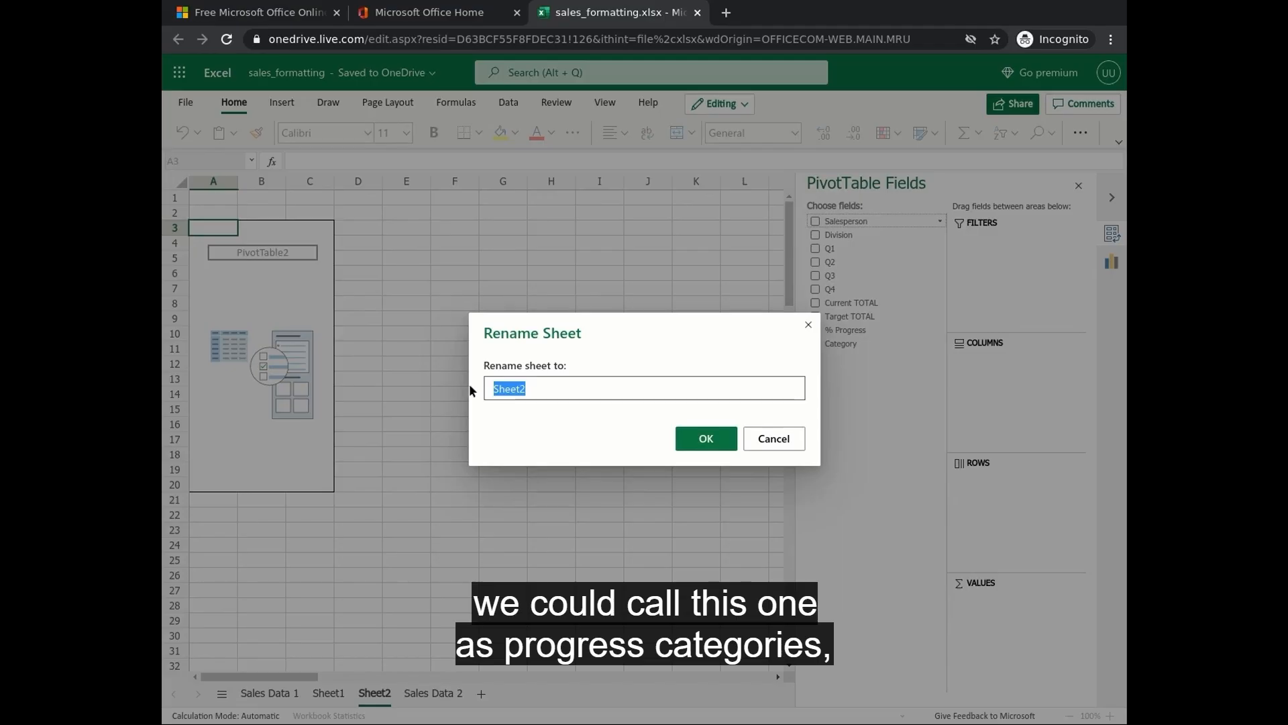
type("Progress Categories")
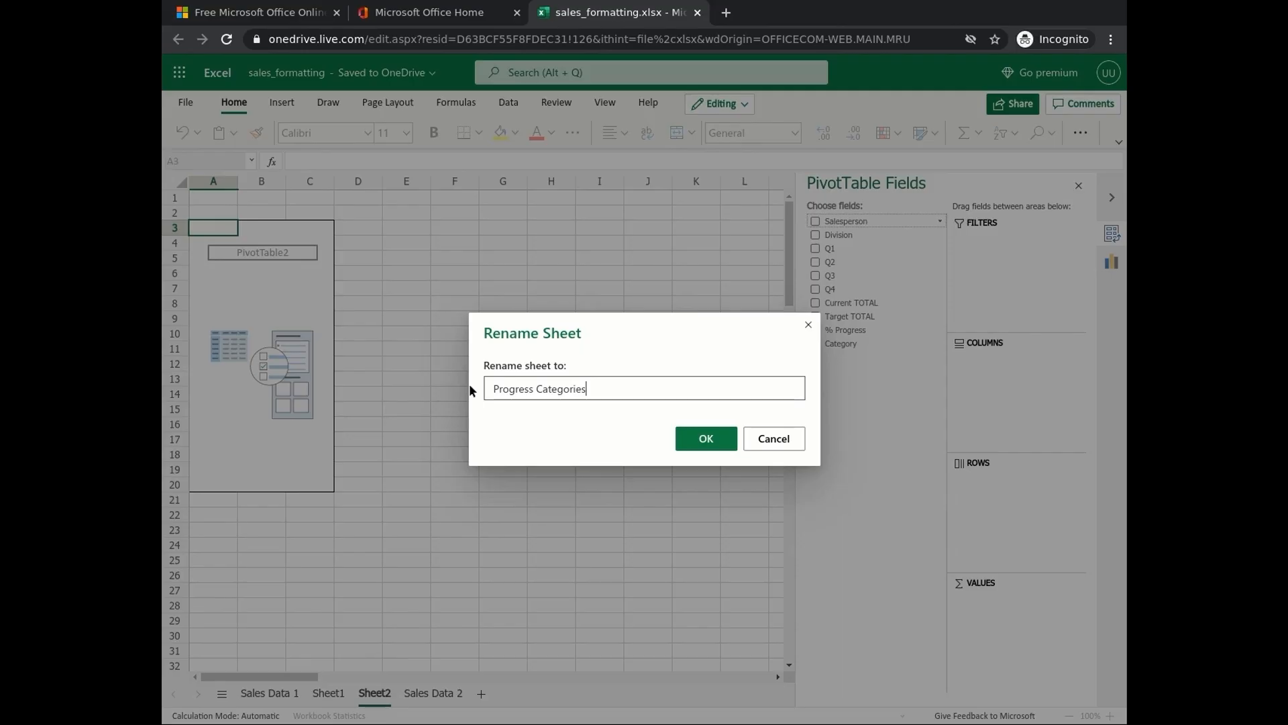
left_click(684, 438)
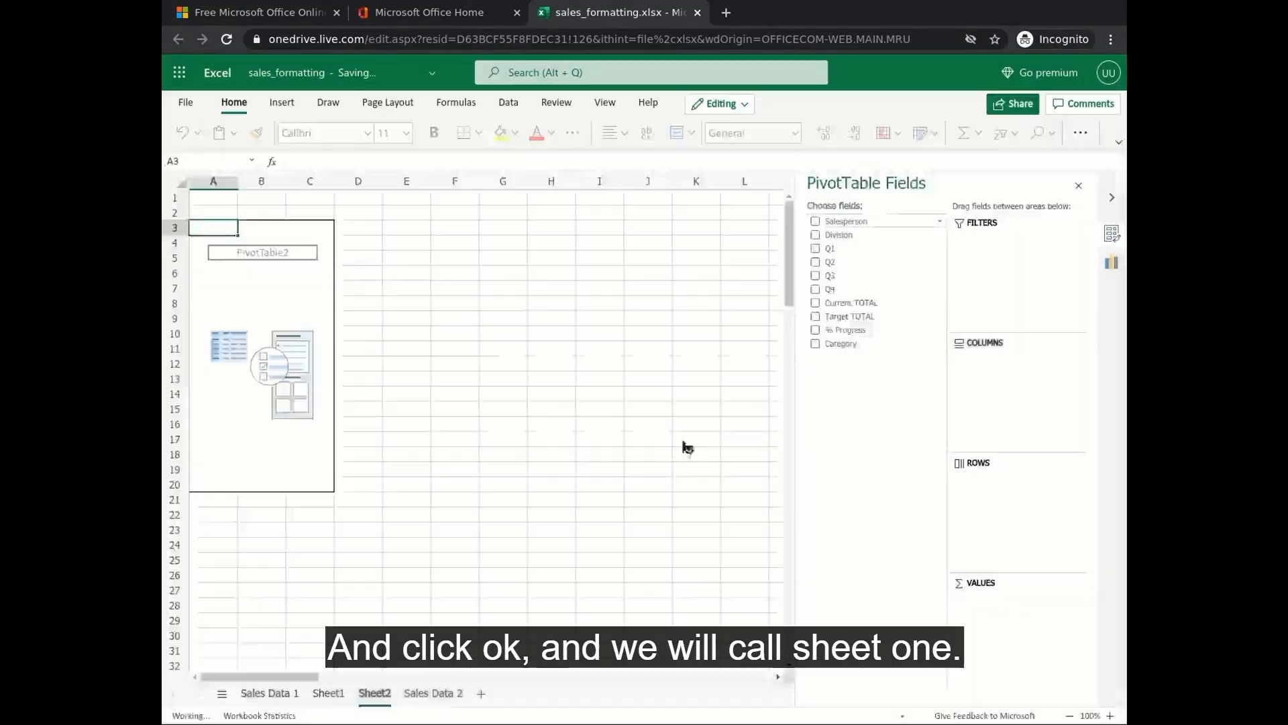
- Rename Sheet1, which holds the division pivot table and line chart, as Sales by Division
left_click(329, 693)
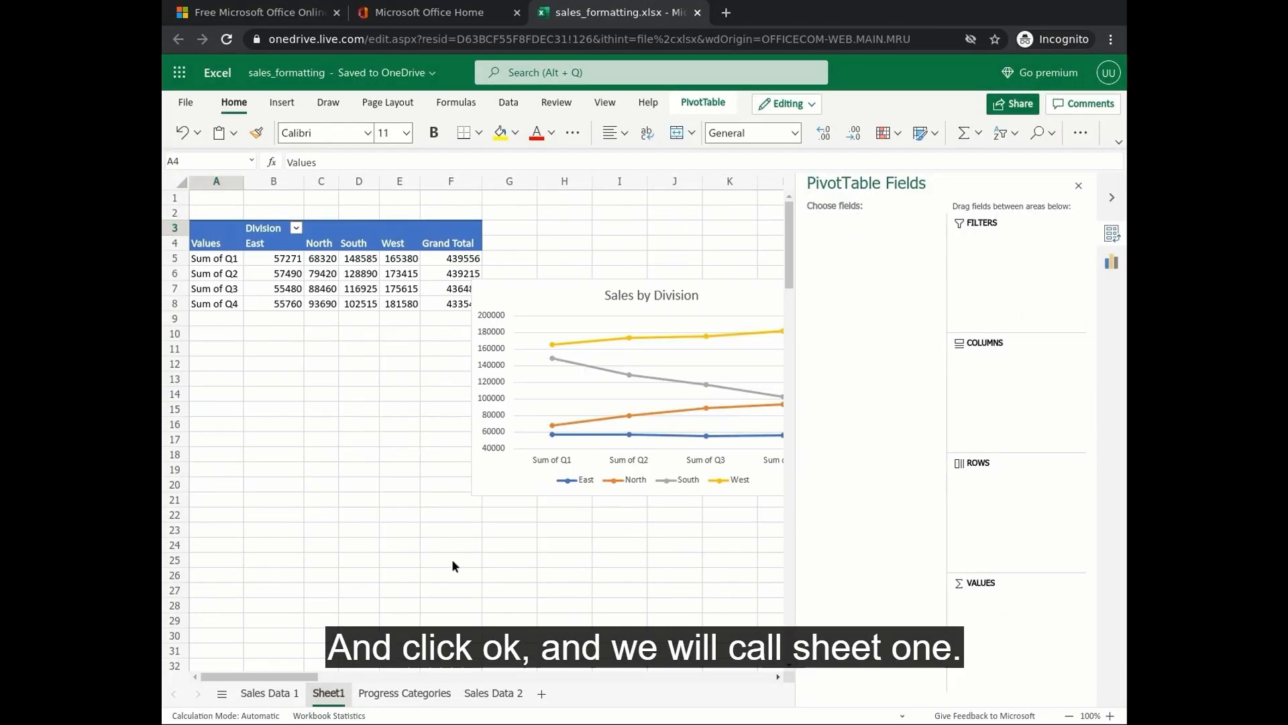
double_click(331, 695)
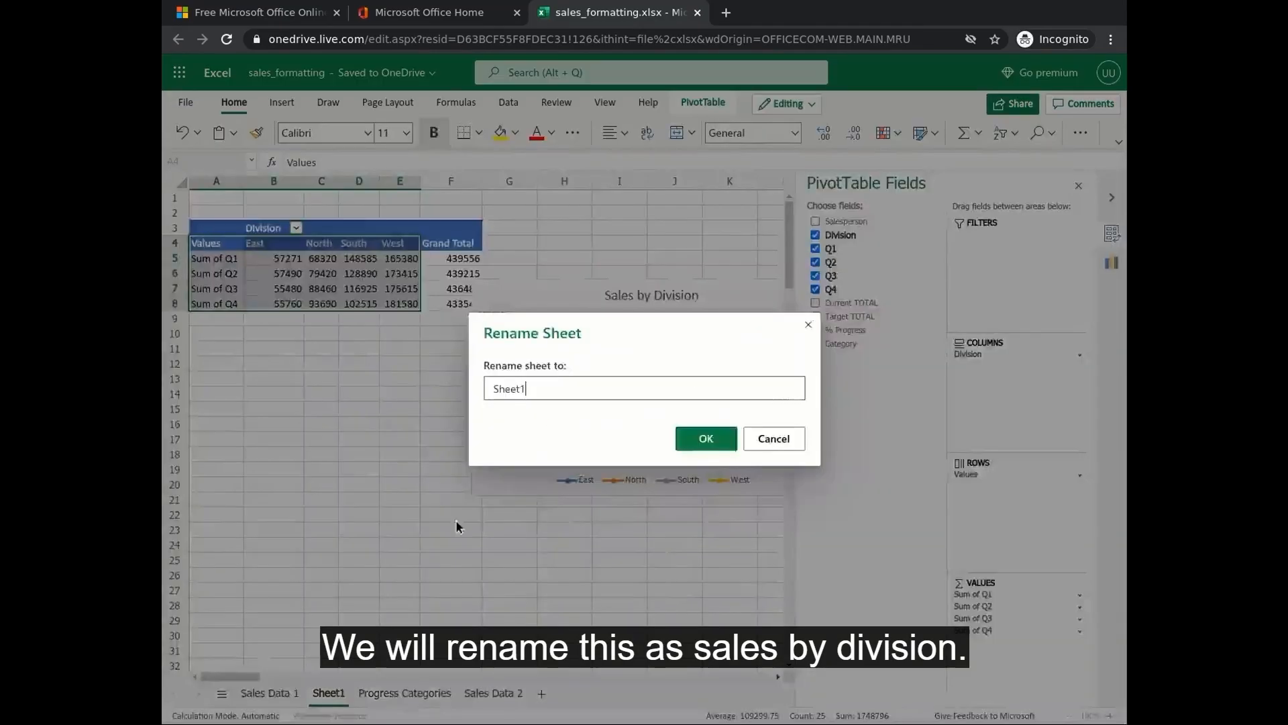
left_click_drag(521, 388, 473, 389)
type("Sales by D")
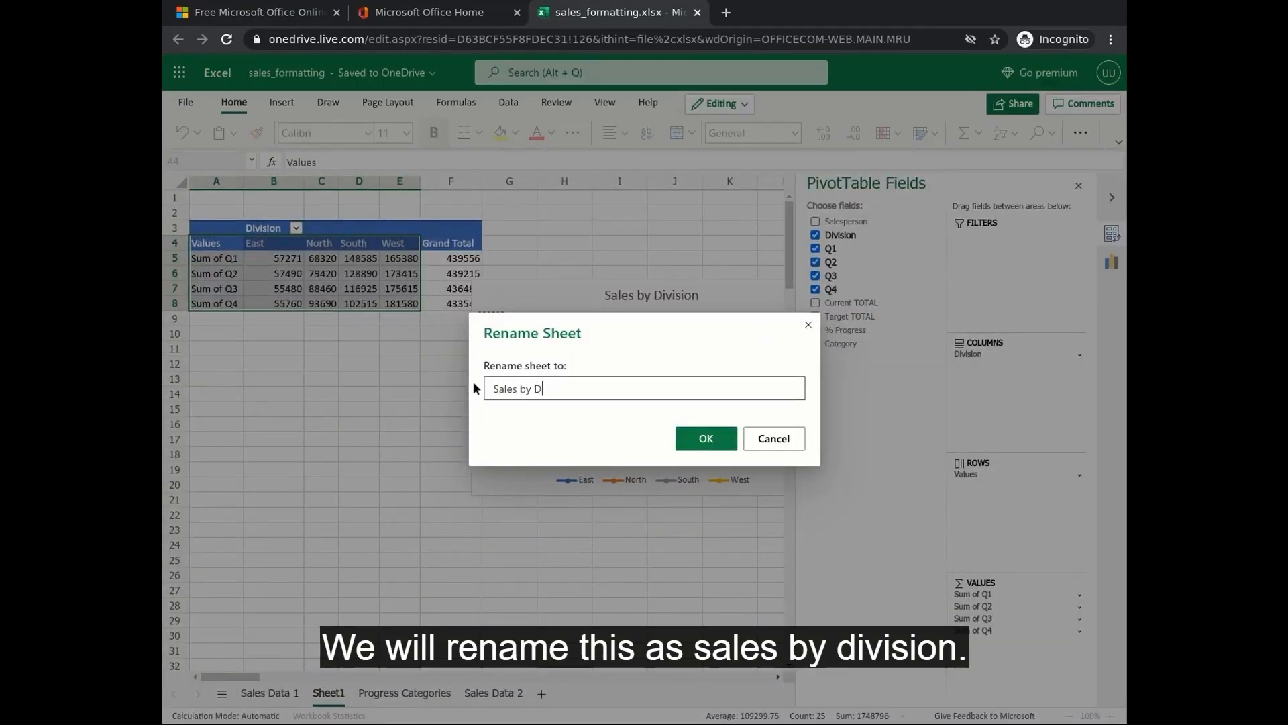
type("ivision")
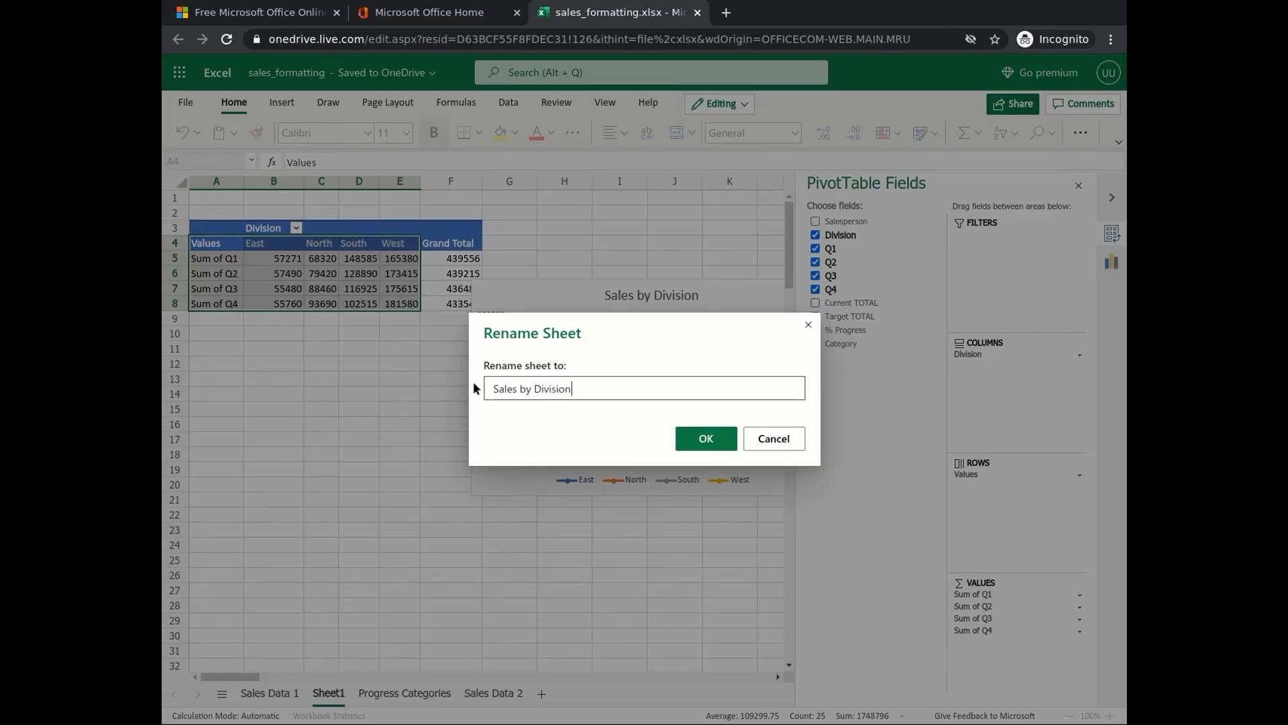
left_click(706, 438)
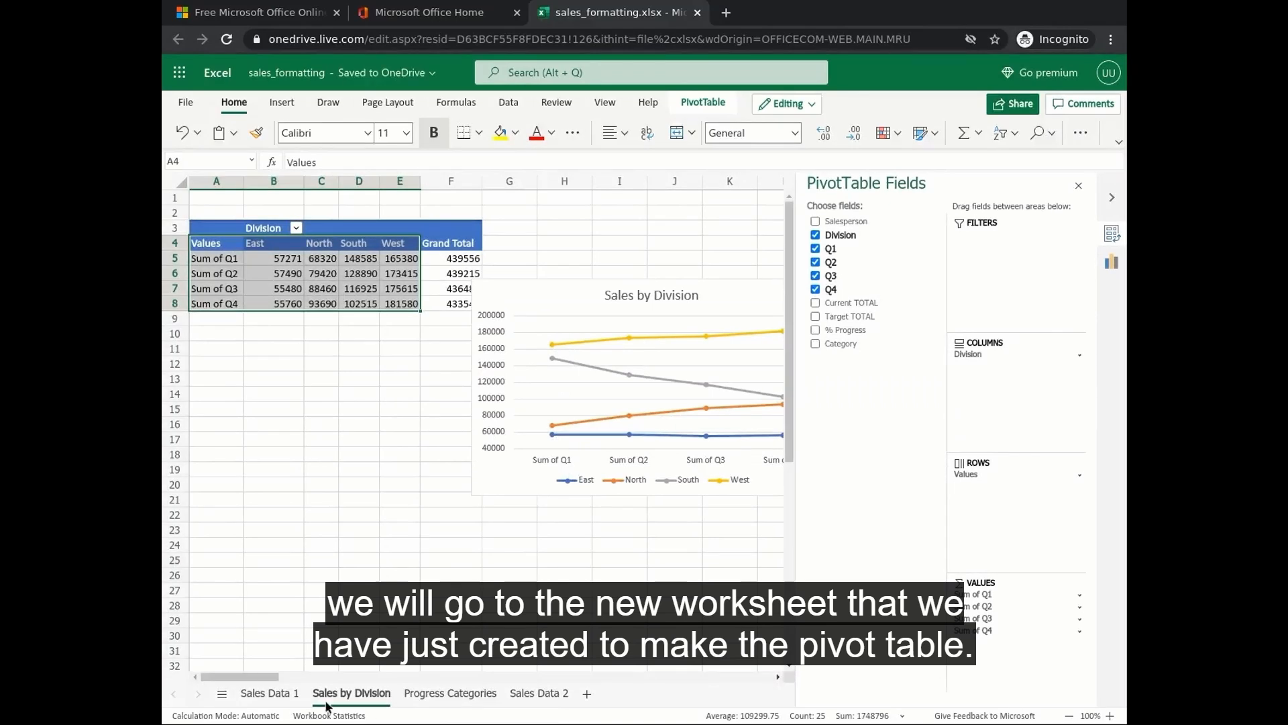
- Build the pivot table on the Progress Categories sheet with Category as columns and Salesperson as values
left_click(445, 695)
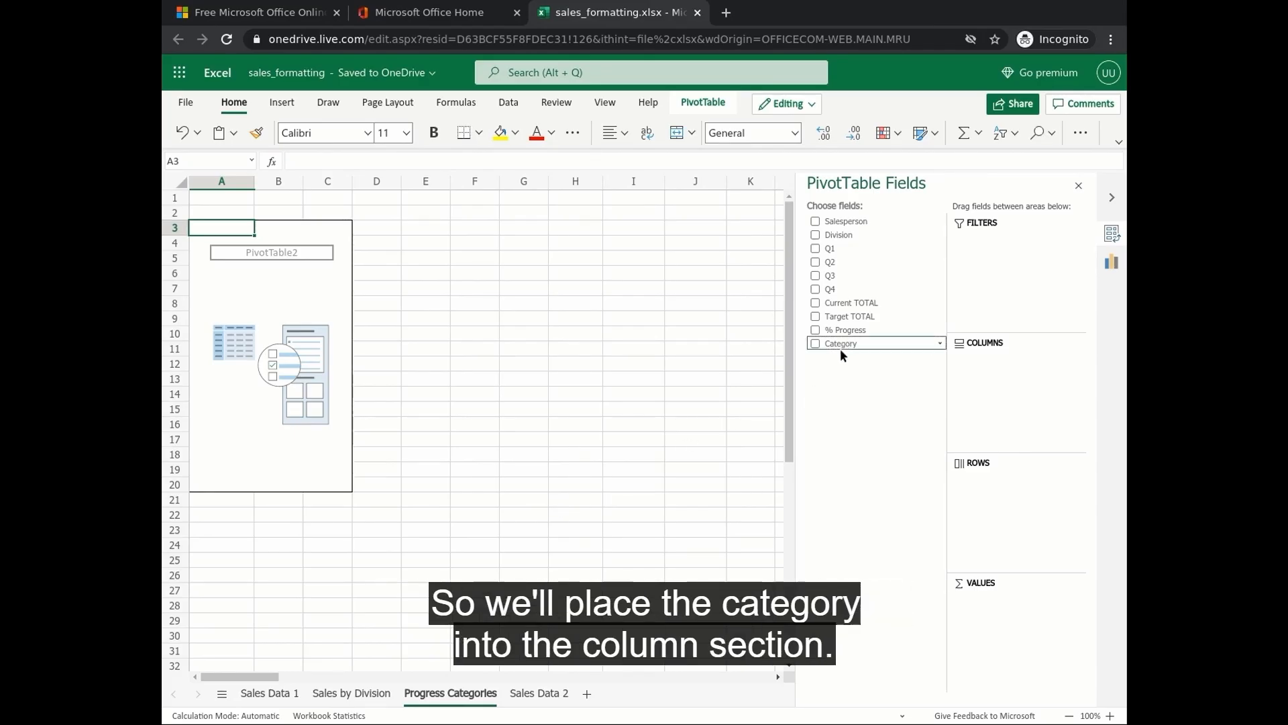
left_click_drag(839, 342, 994, 389)
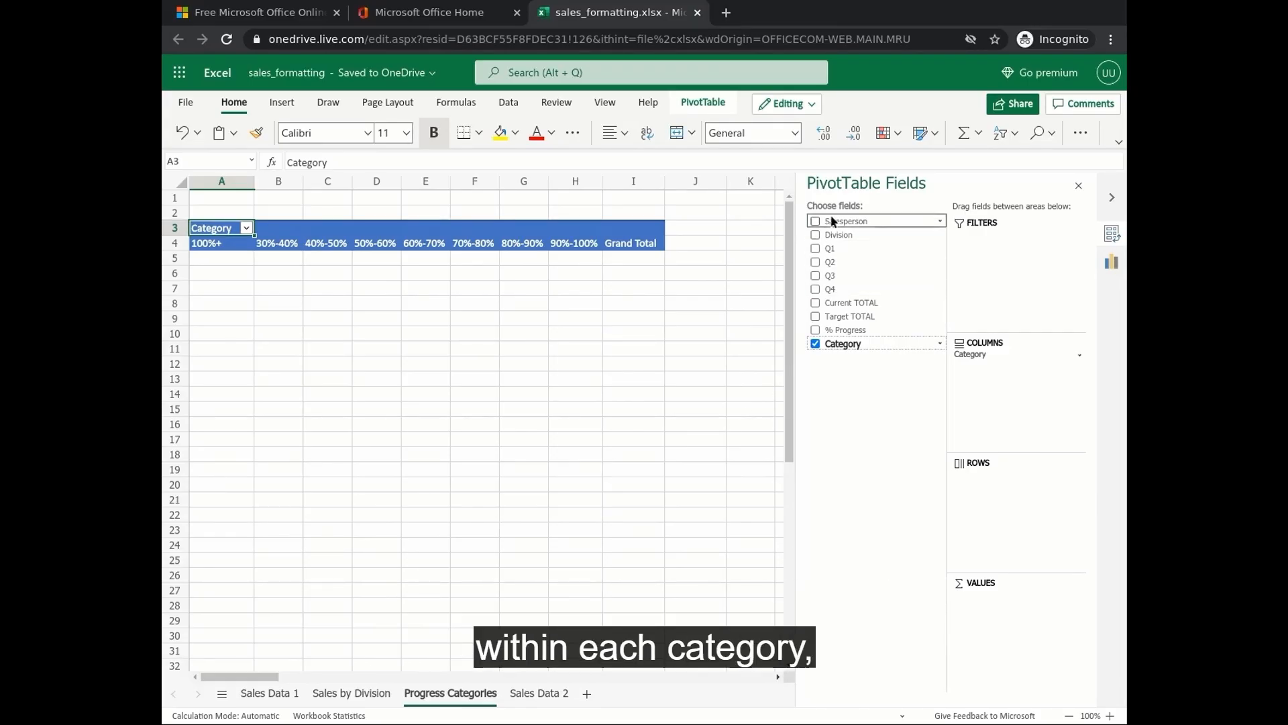
left_click_drag(841, 226, 997, 612)
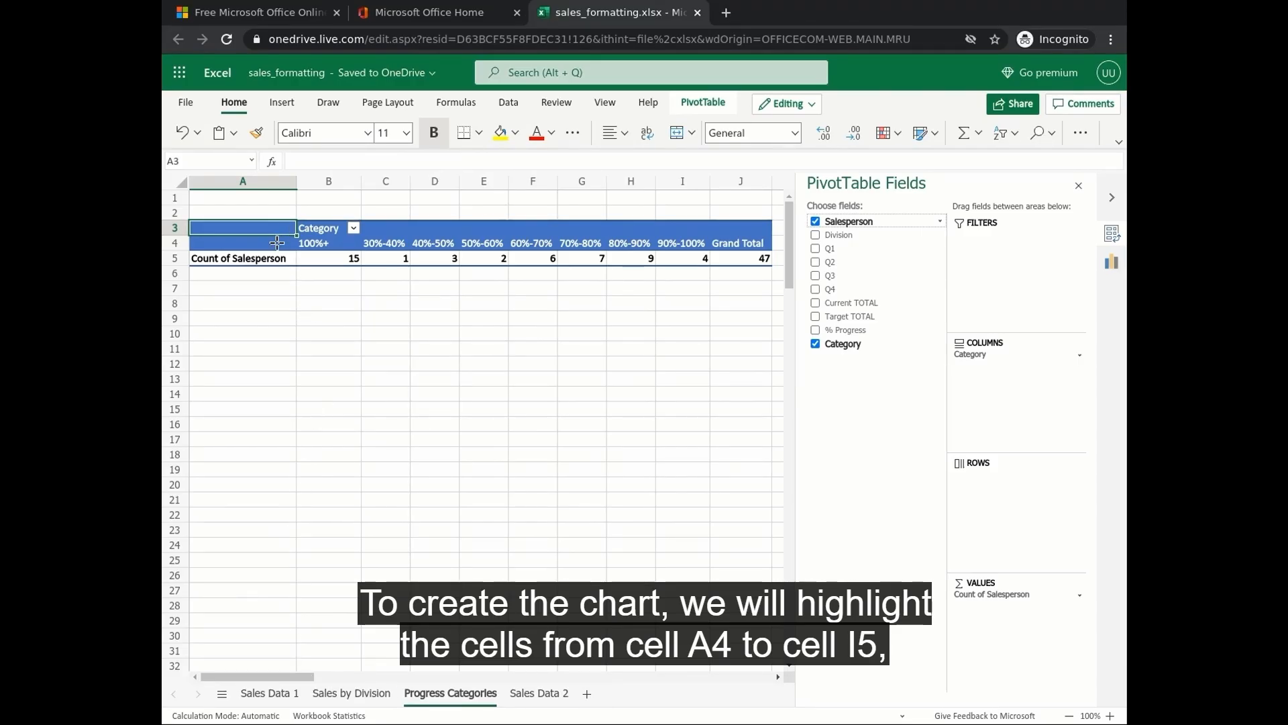
- Insert a column chart from pivot table cells A4:I5, leaving out the Grand Total column
left_click_drag(278, 243, 687, 261)
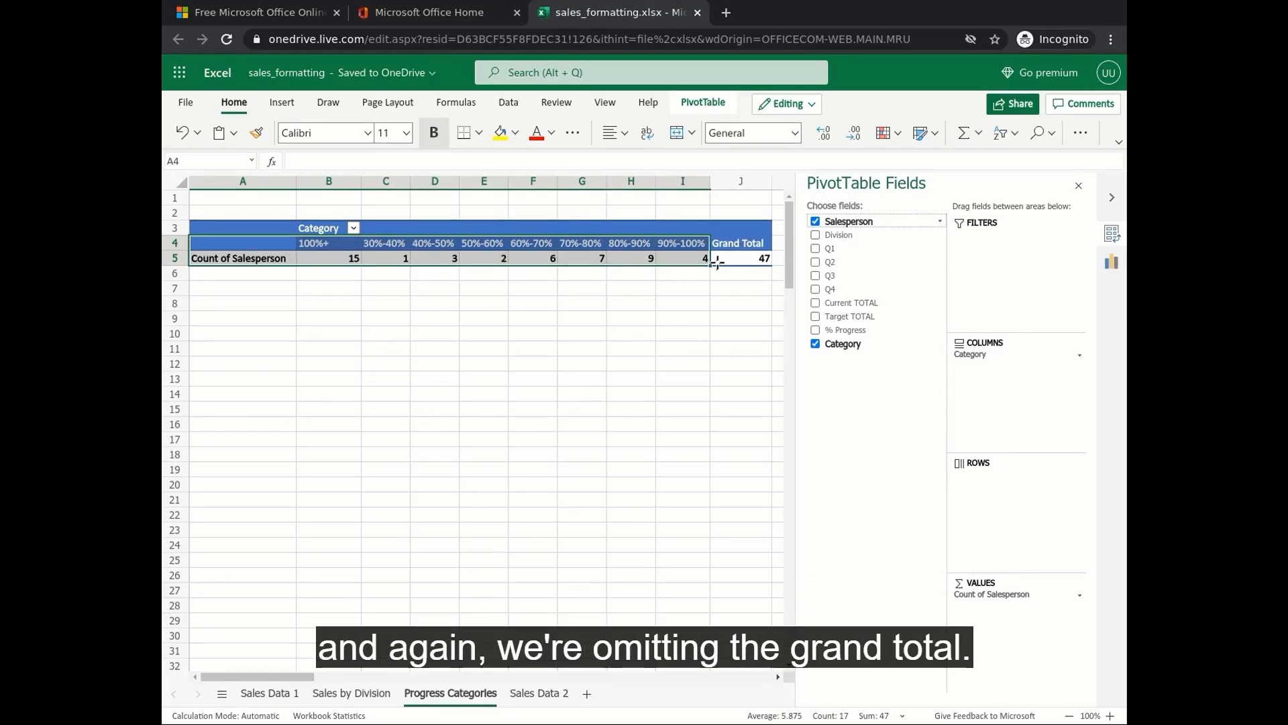
left_click(287, 106)
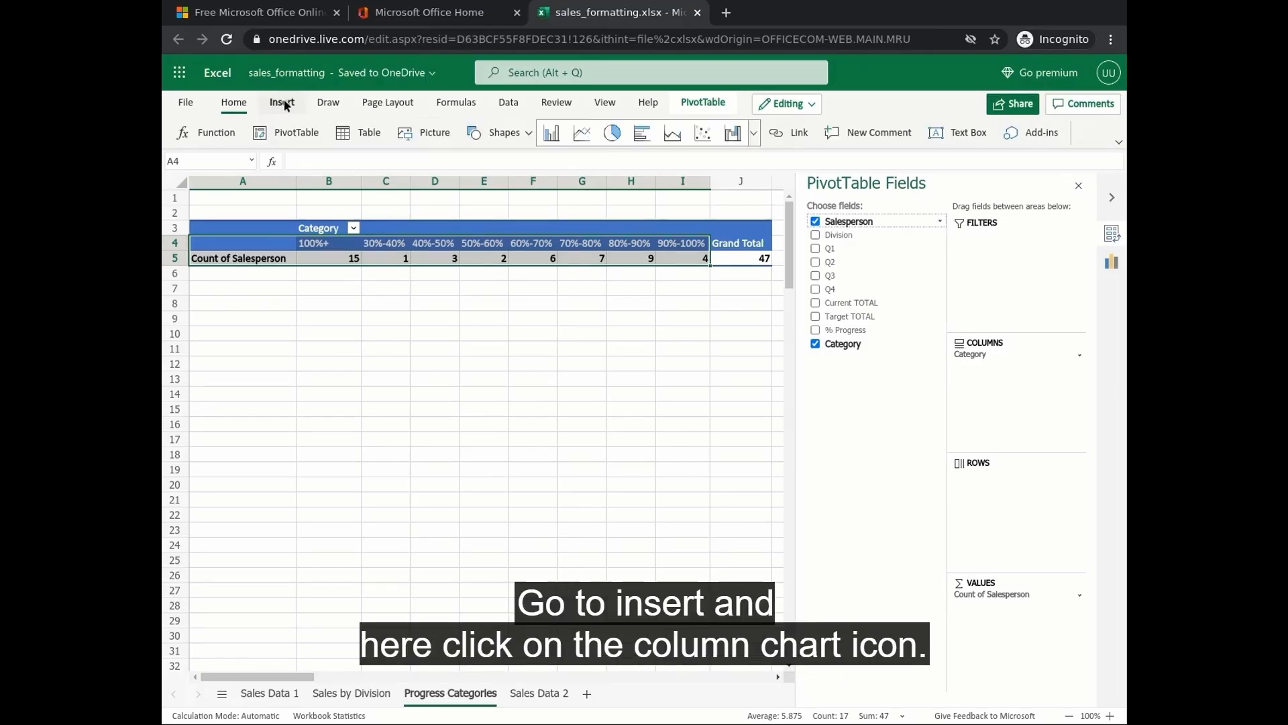
left_click(554, 135)
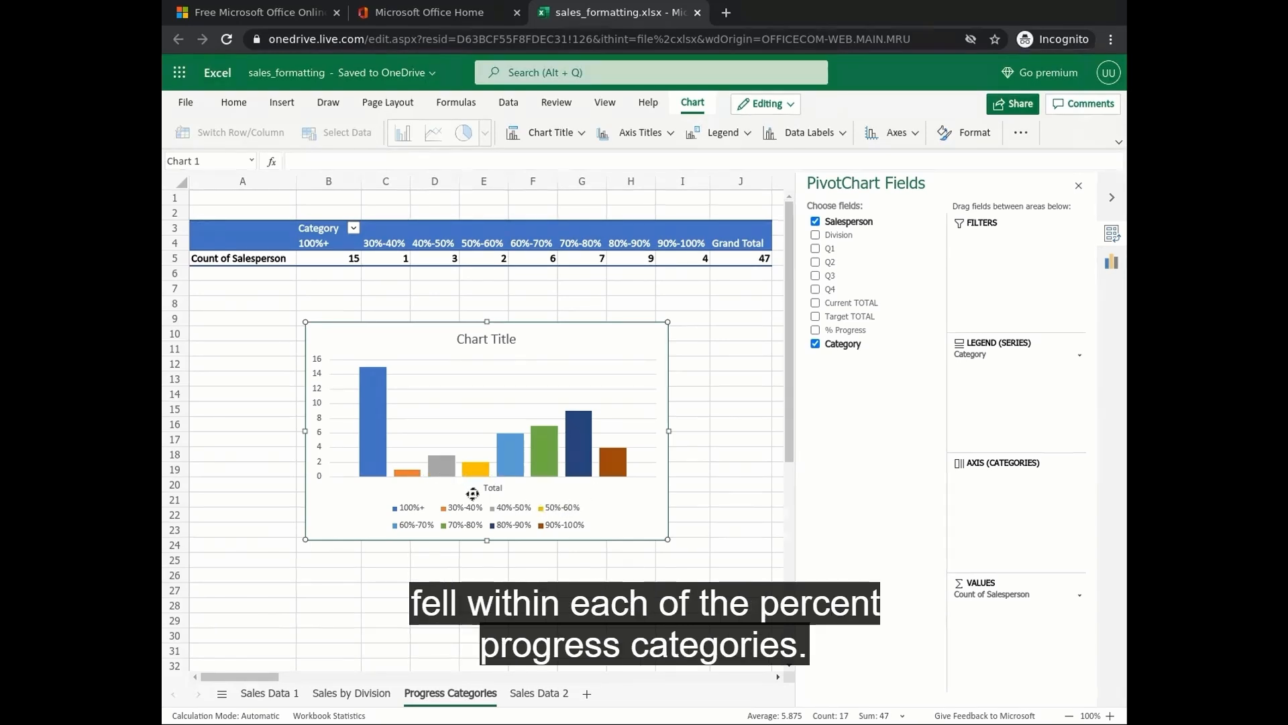
- Close the PivotChart field list and widen the column chart until its right edge extends past column K
left_click(1079, 187)
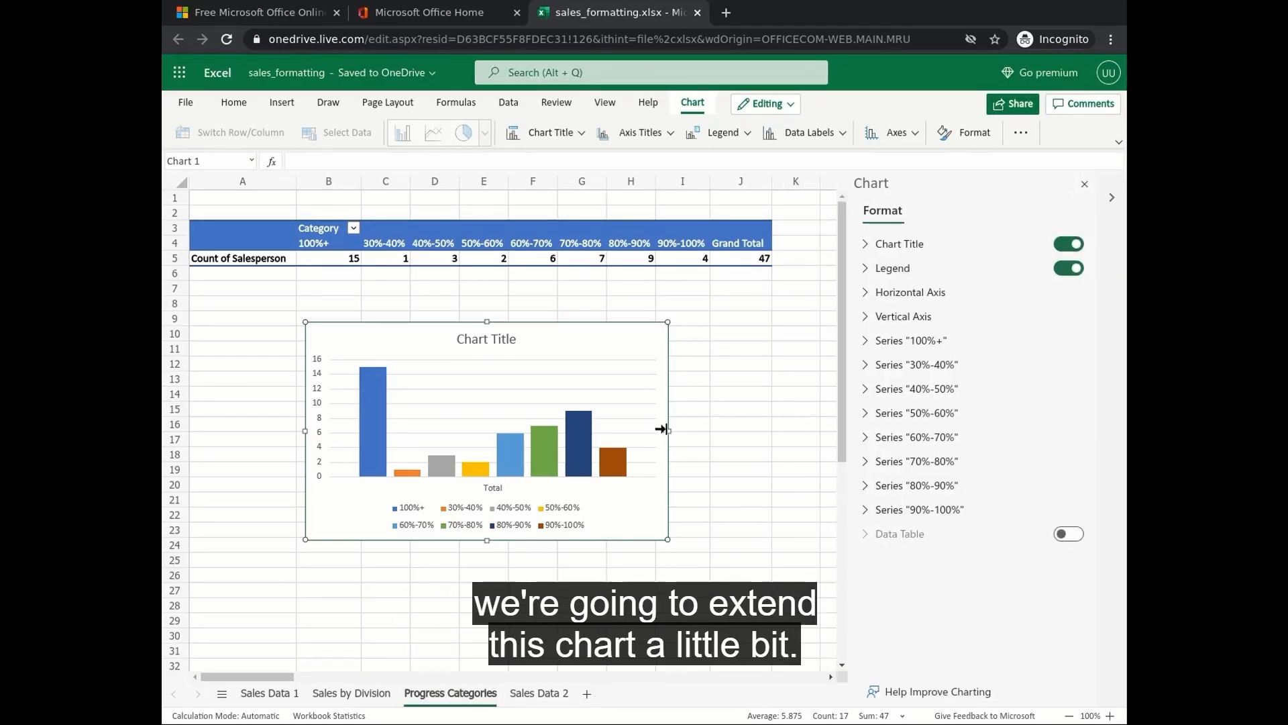
left_click_drag(672, 432, 727, 426)
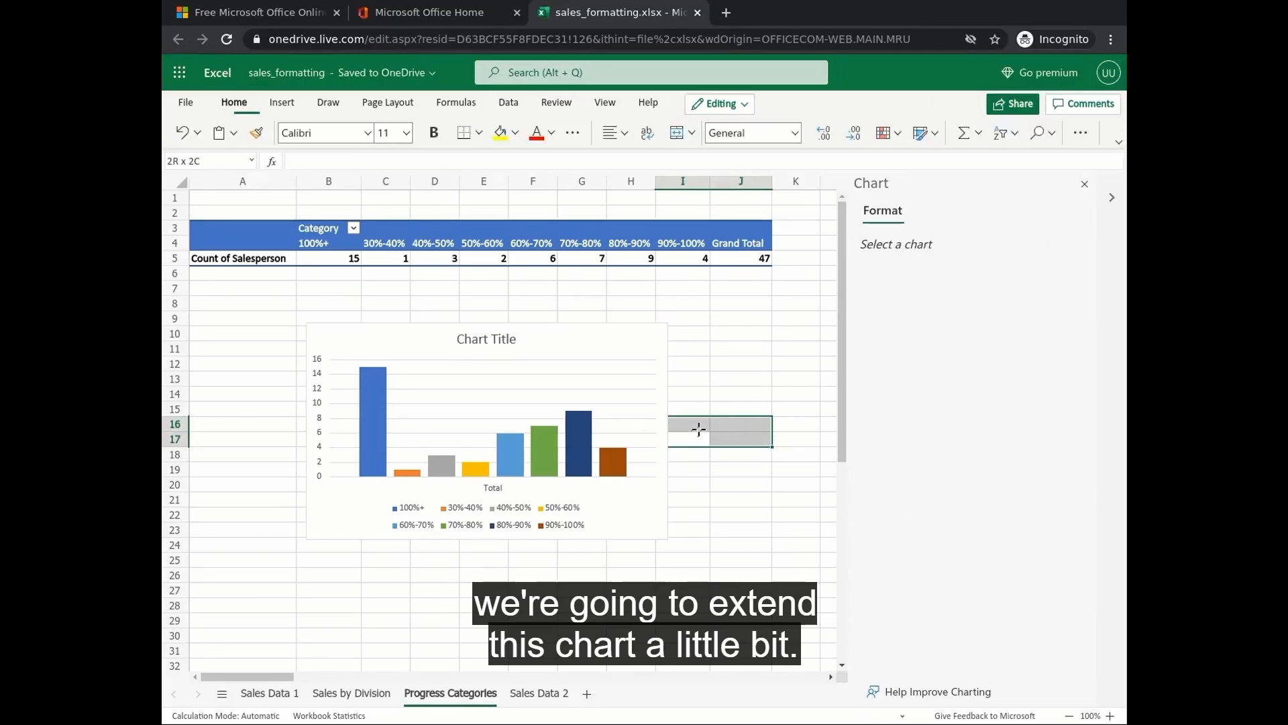
left_click(672, 406)
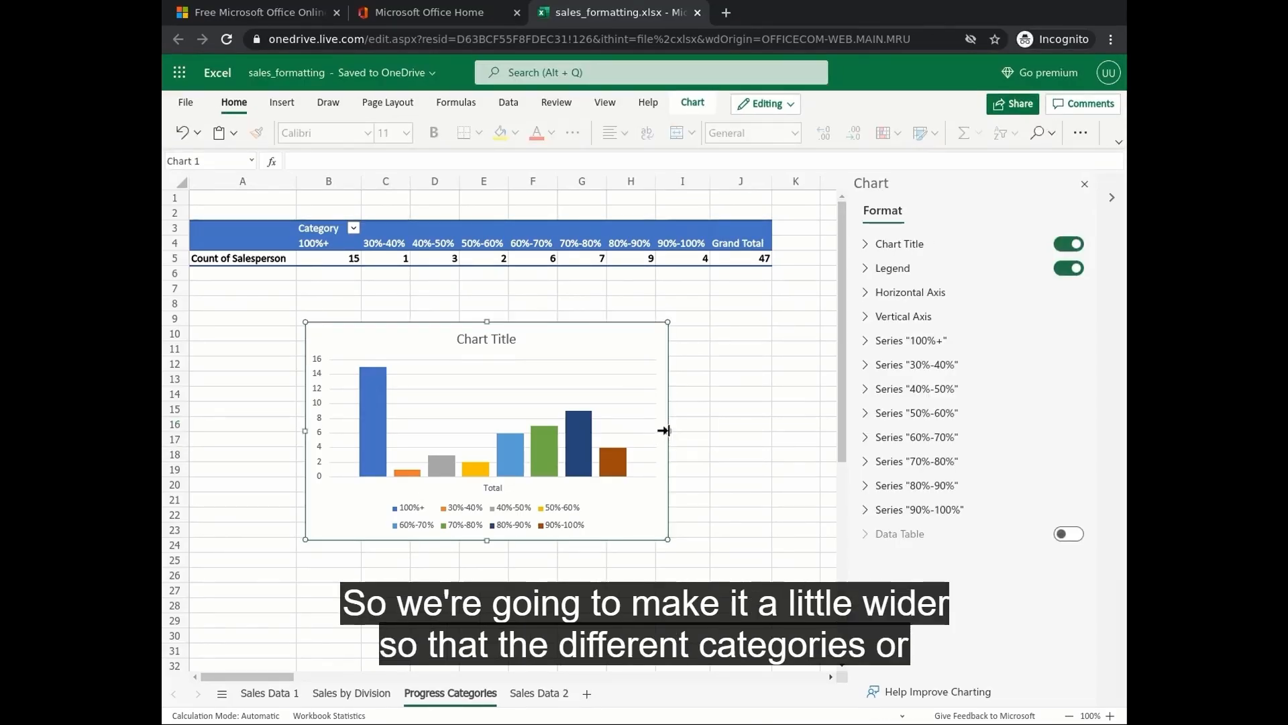
left_click_drag(673, 431, 837, 436)
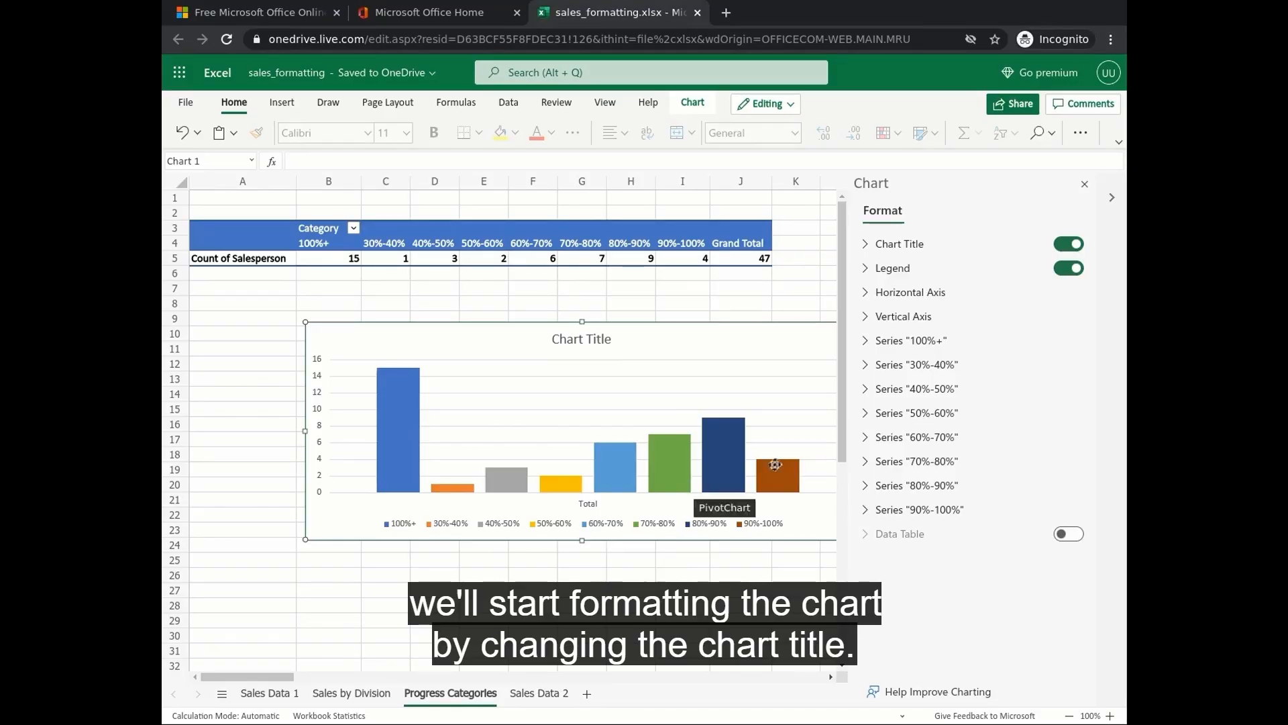
- Set the column chart's title to Progress Categories
left_click(883, 245)
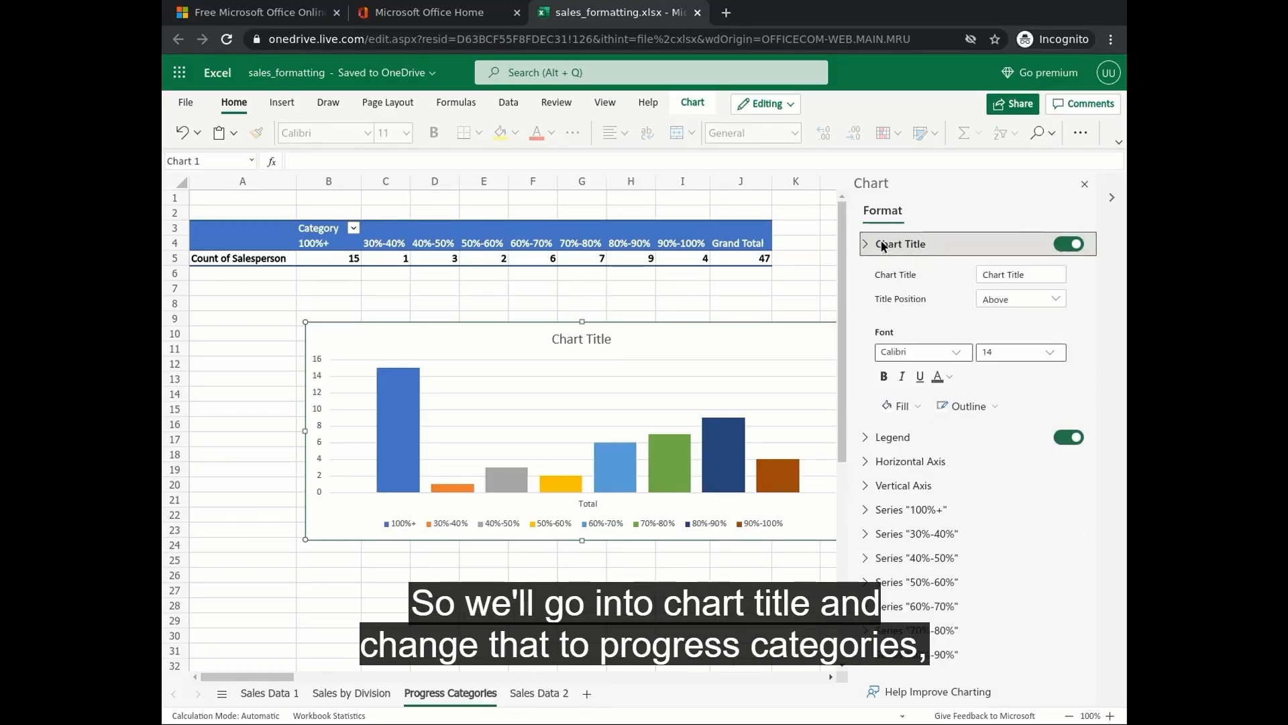
left_click(1024, 276)
type("Progress Ca")
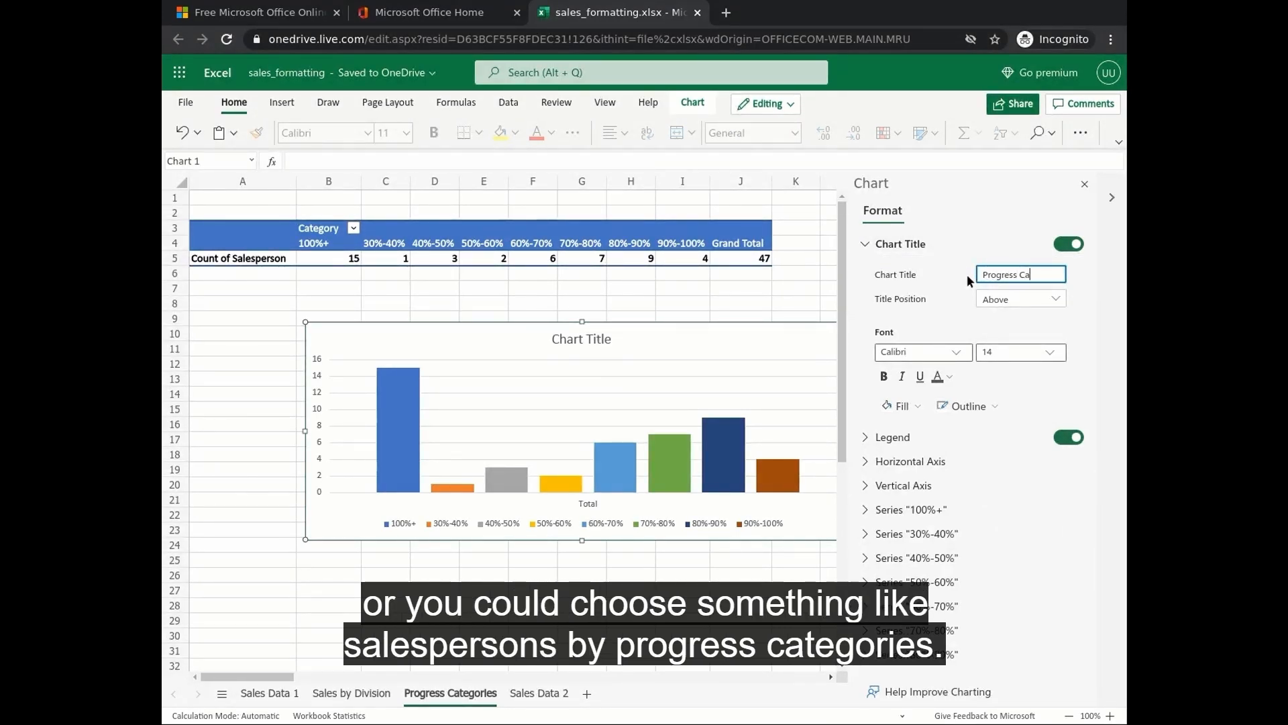
type("tegories")
left_click(870, 244)
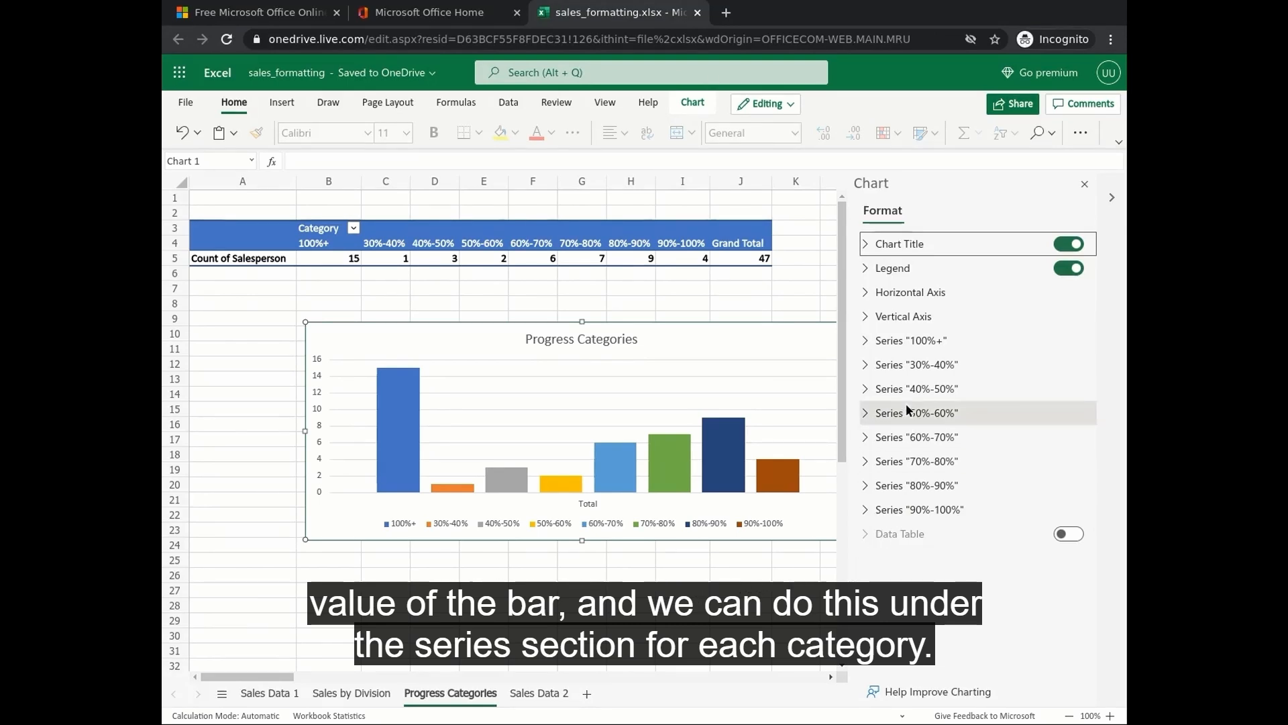
- Show value data labels on the 100%+ series by switching its data labels off and on again
left_click(865, 340)
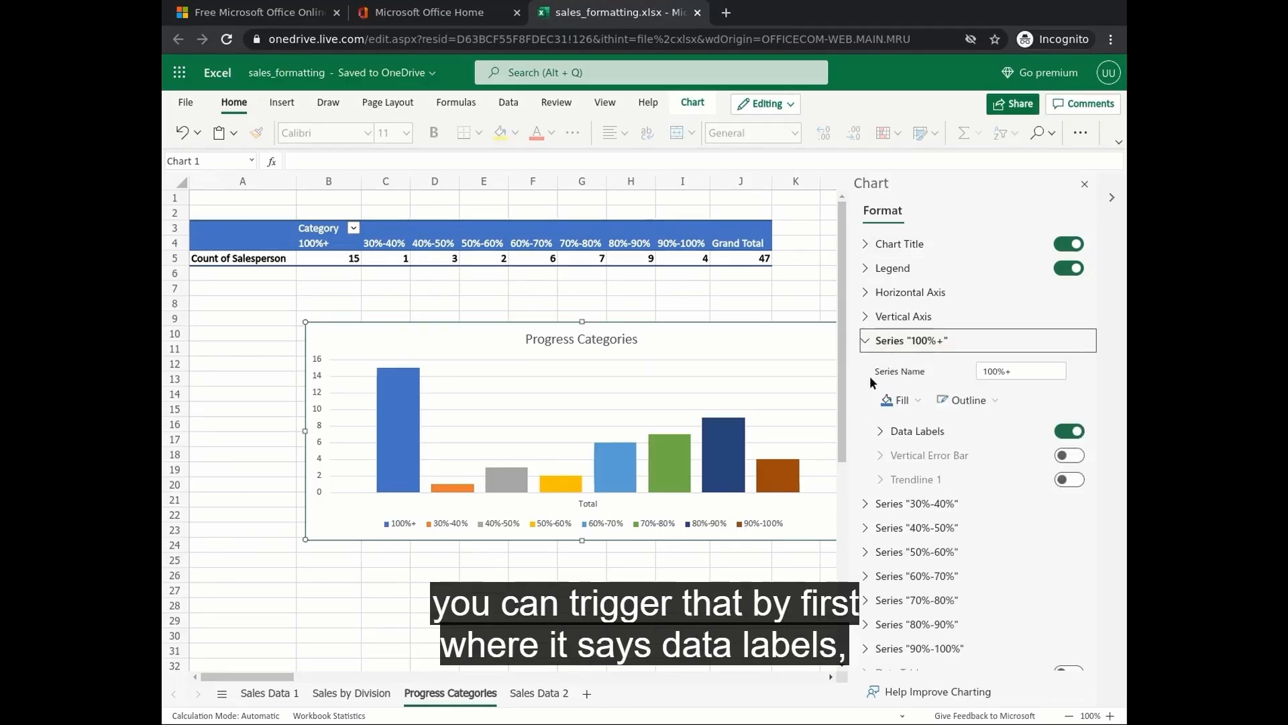
left_click(1066, 433)
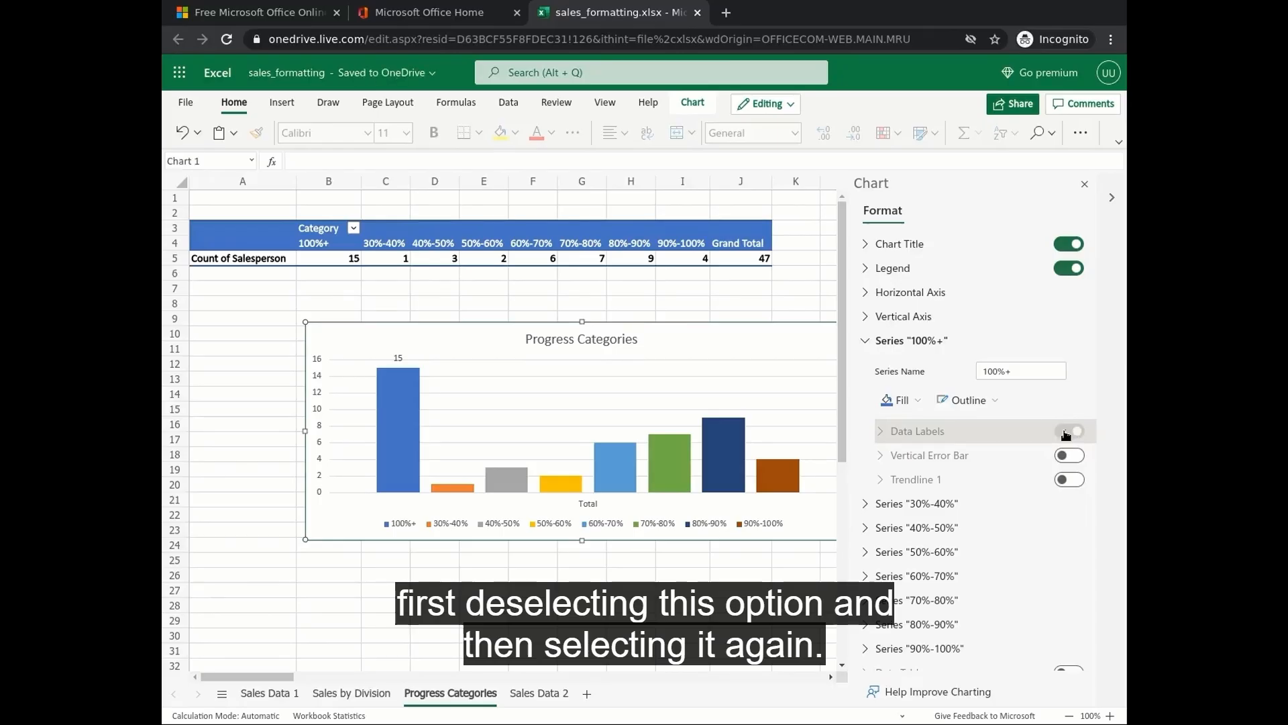
left_click(1066, 431)
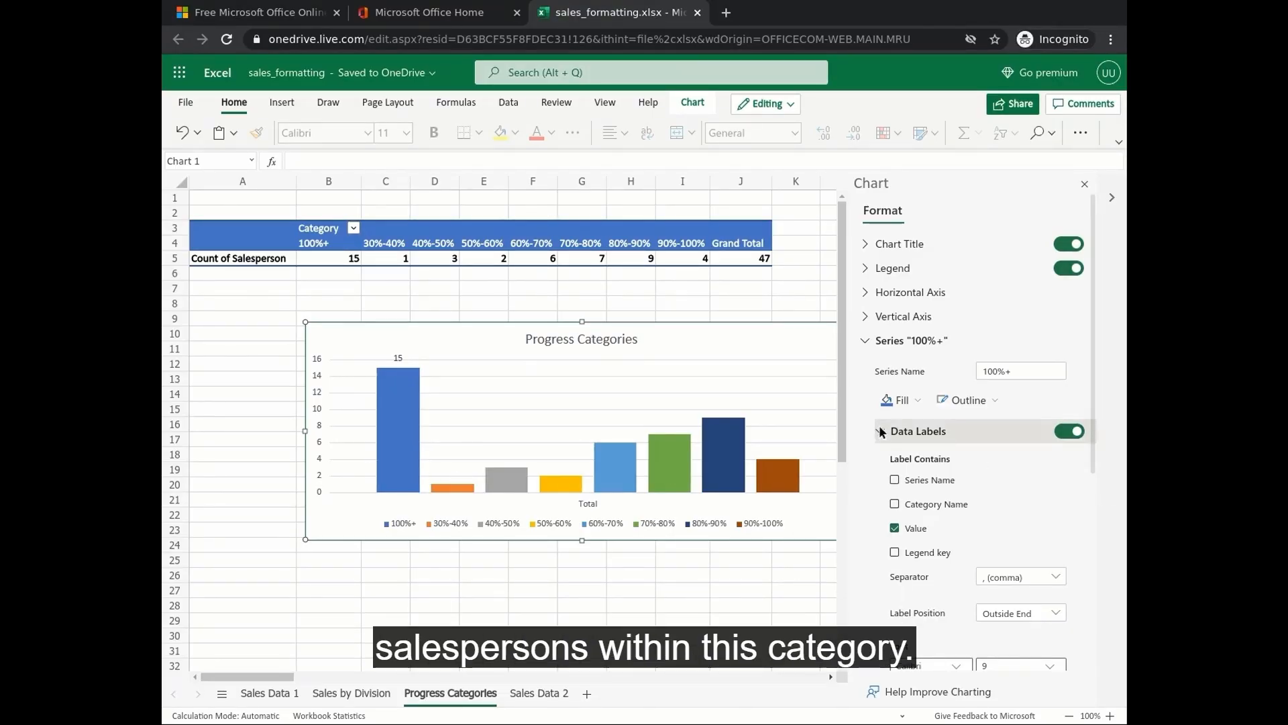
left_click(867, 342)
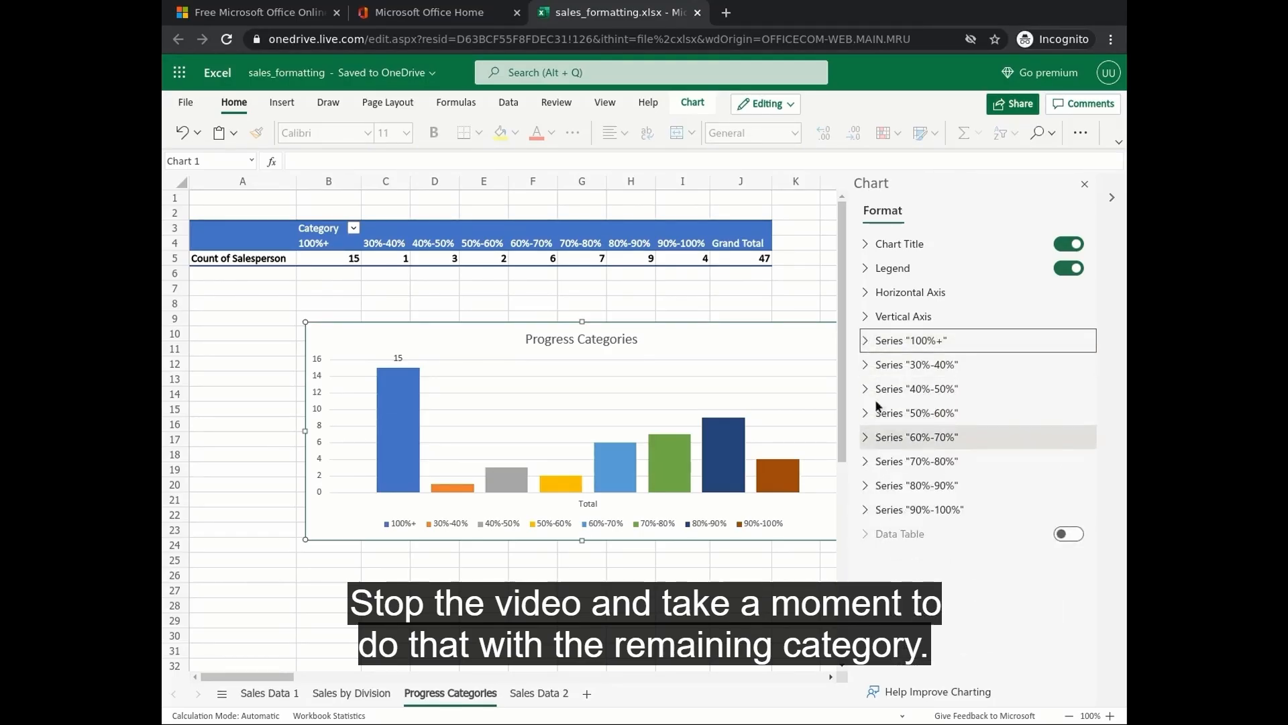
- Show value data labels on the 30%-40% series by switching its data labels off and on again
left_click(865, 368)
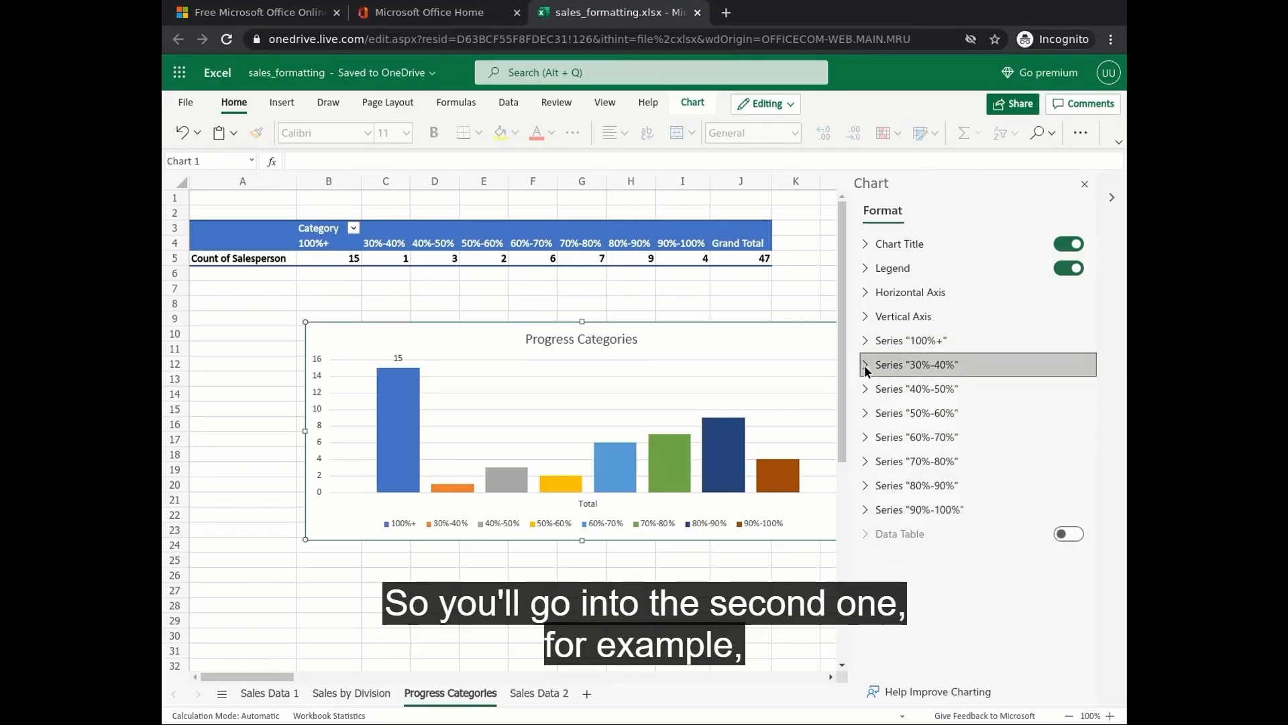
left_click(1066, 456)
left_click(1066, 456)
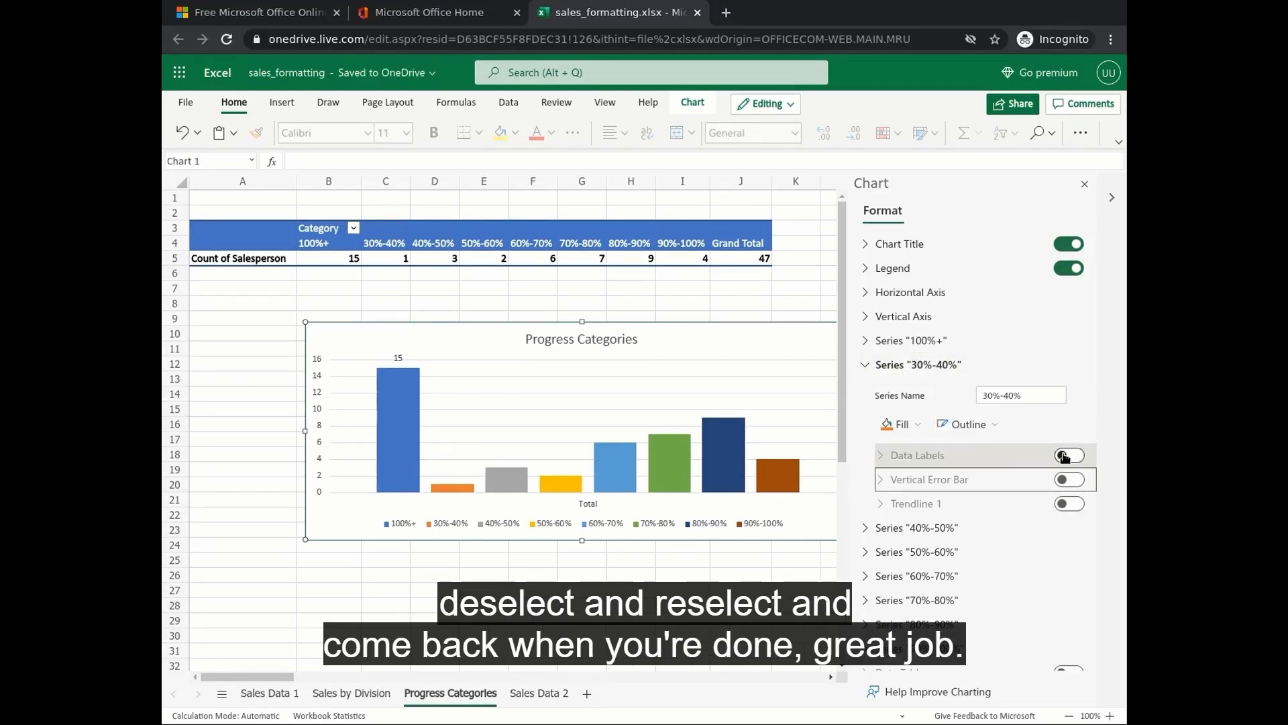
left_click(1066, 456)
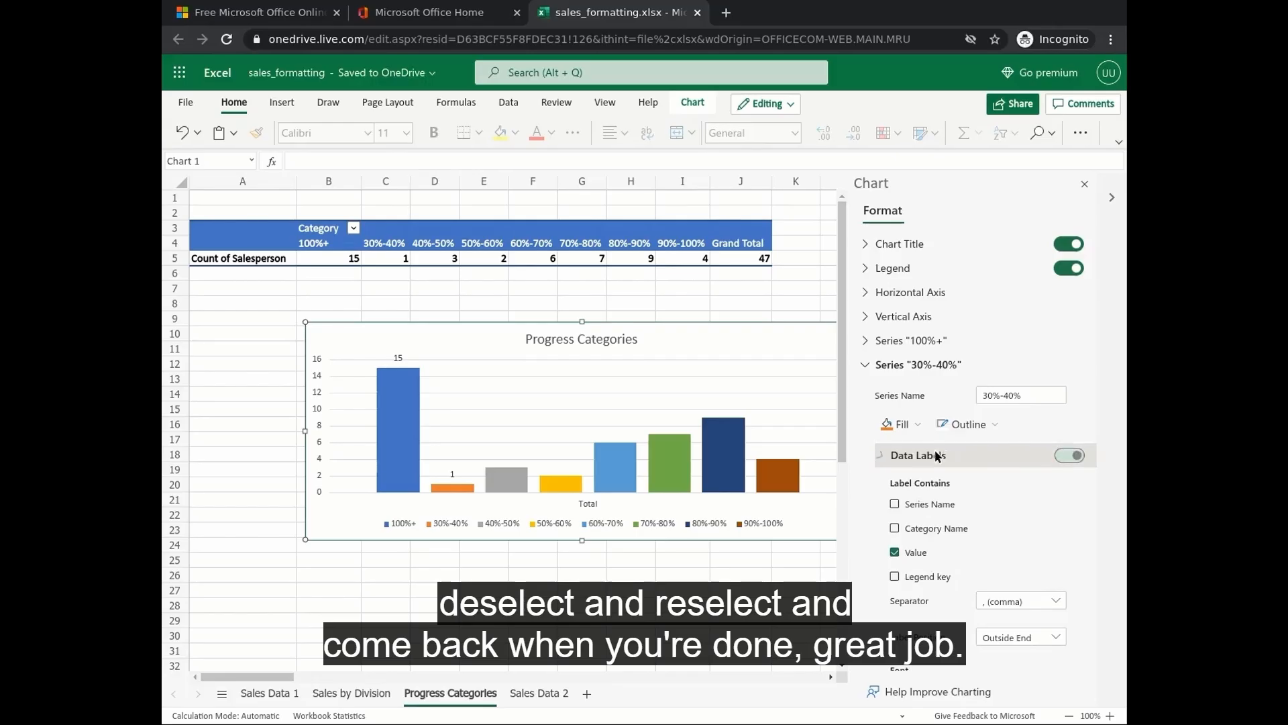
left_click(864, 366)
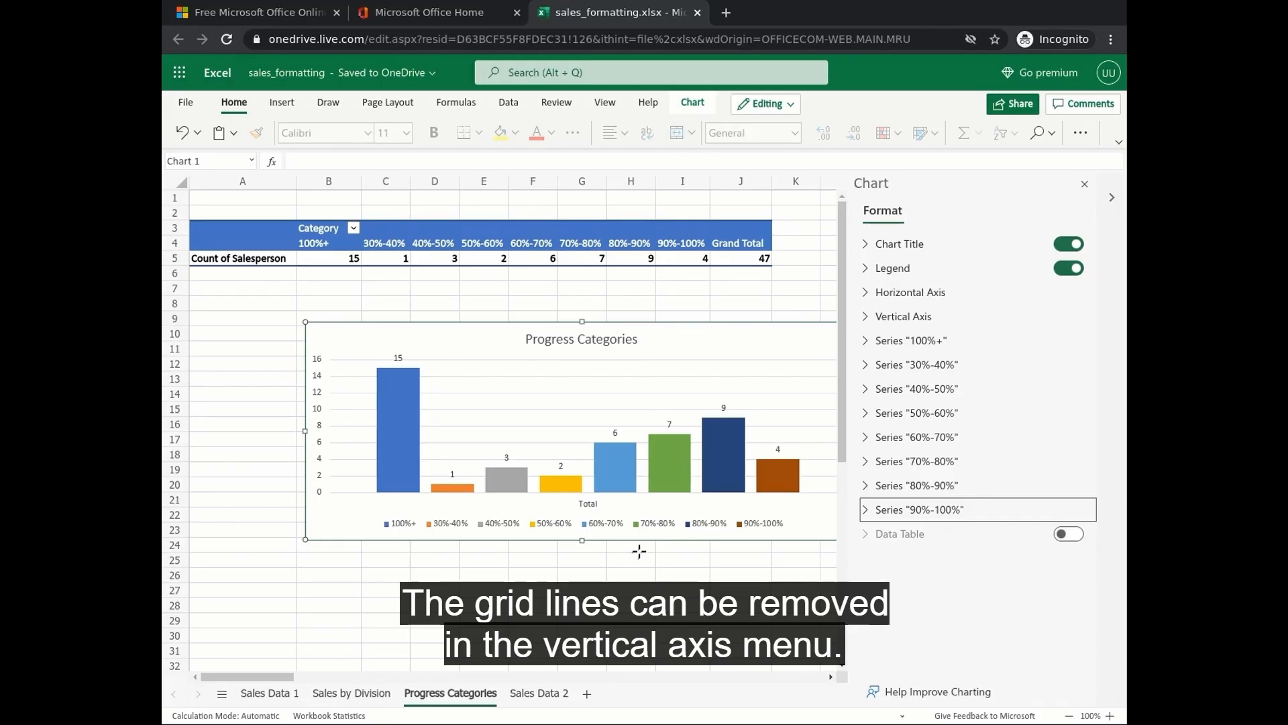
- Remove the vertical axis major gridlines from the Progress Categories column chart and close the chart formatting pane
left_click(867, 316)
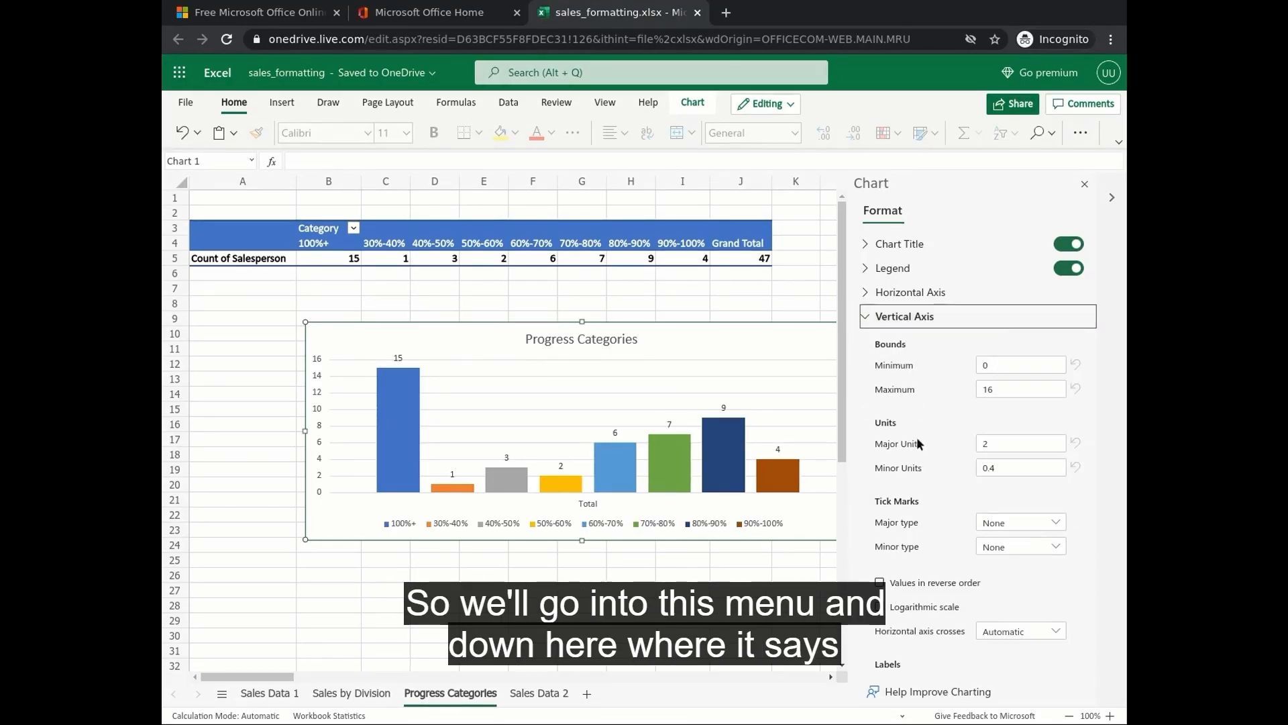
scroll(916, 552, "down", 3)
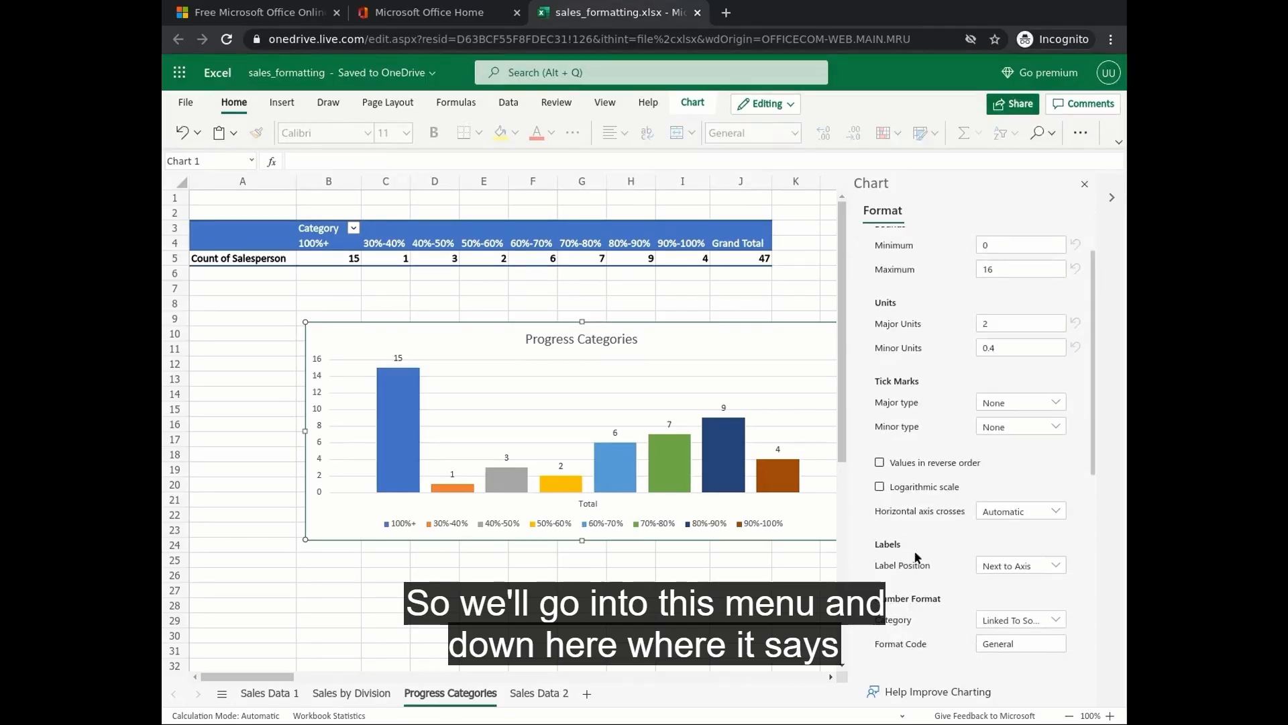
scroll(916, 557, "down", 2)
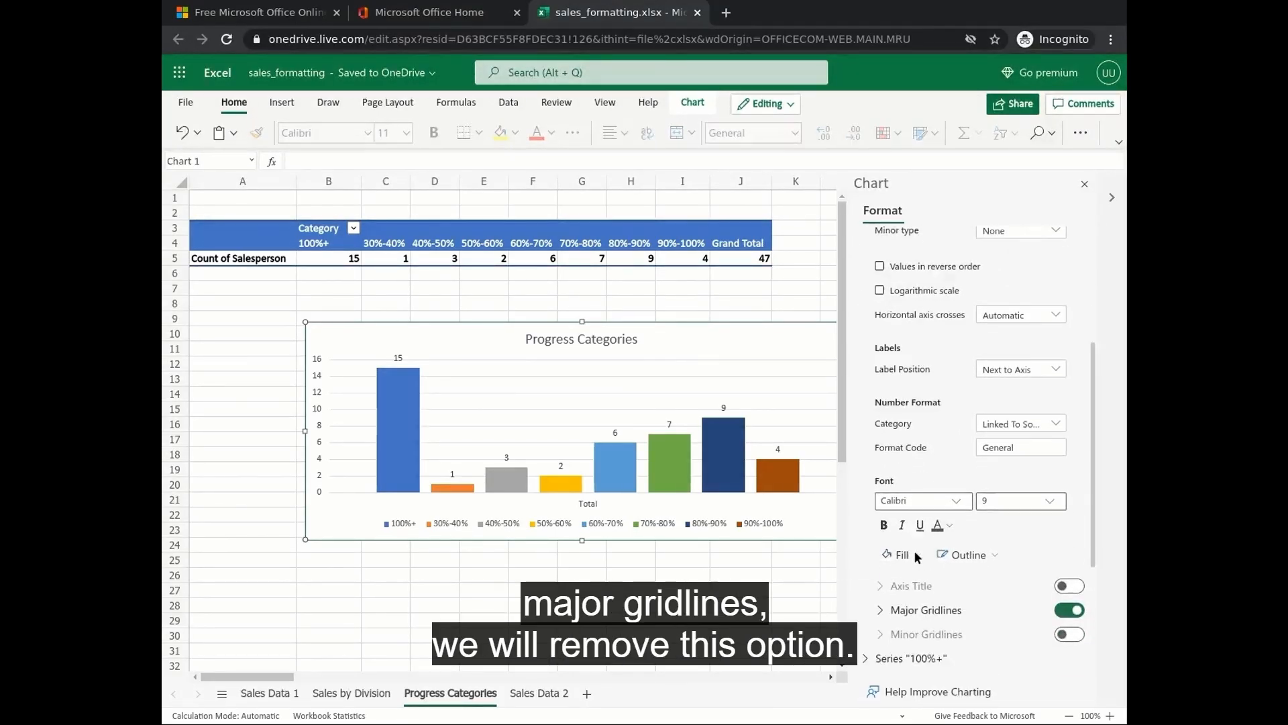
scroll(910, 564, "down", 1)
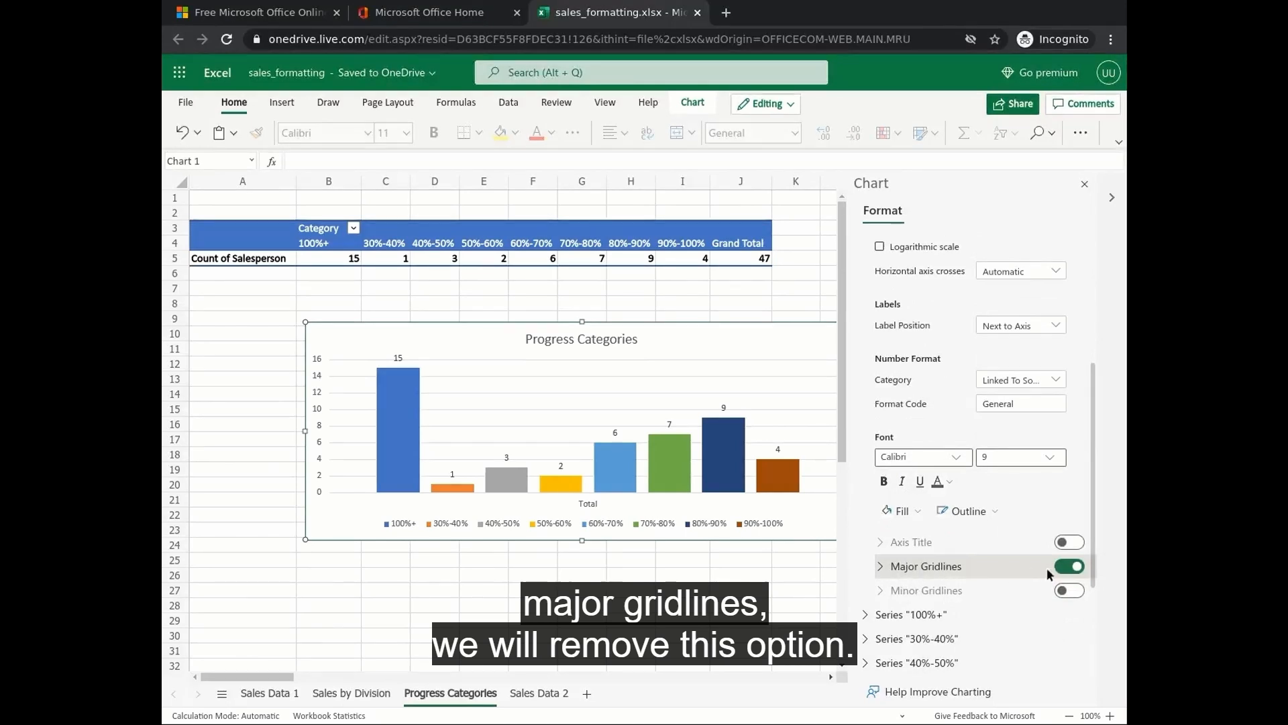
left_click(1067, 567)
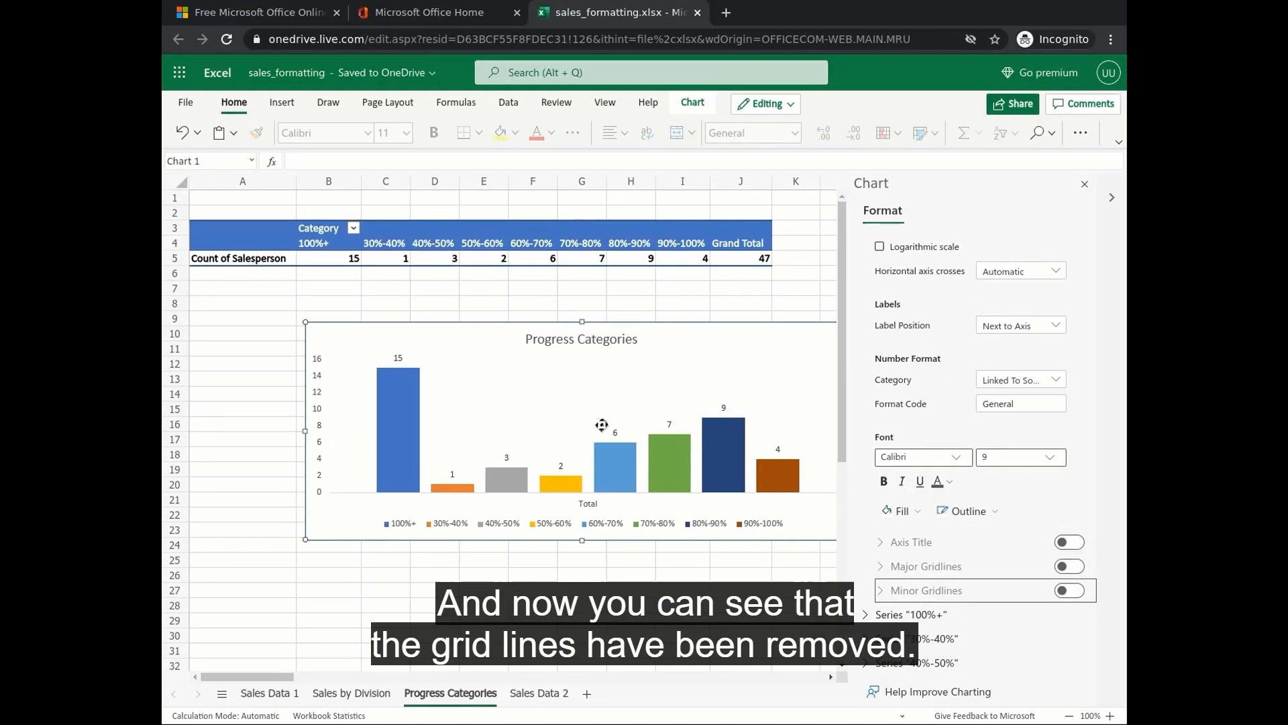
scroll(940, 366, "up", 5)
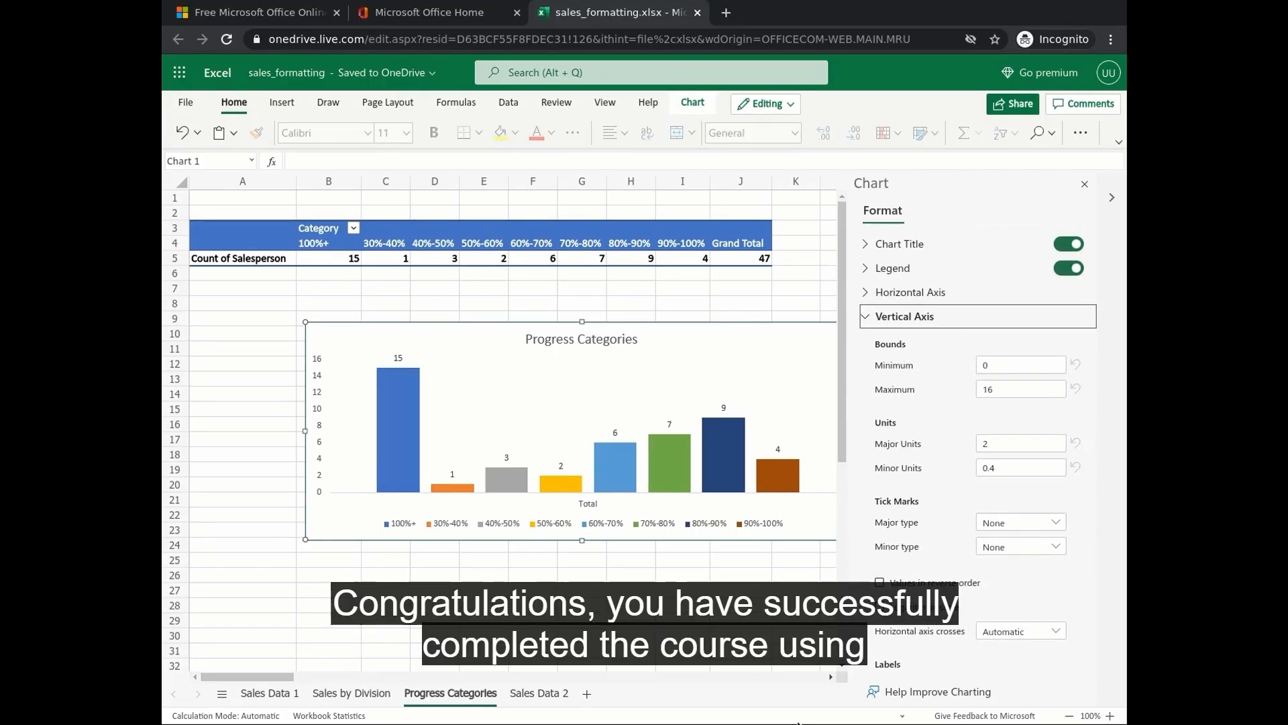
left_click(1085, 184)
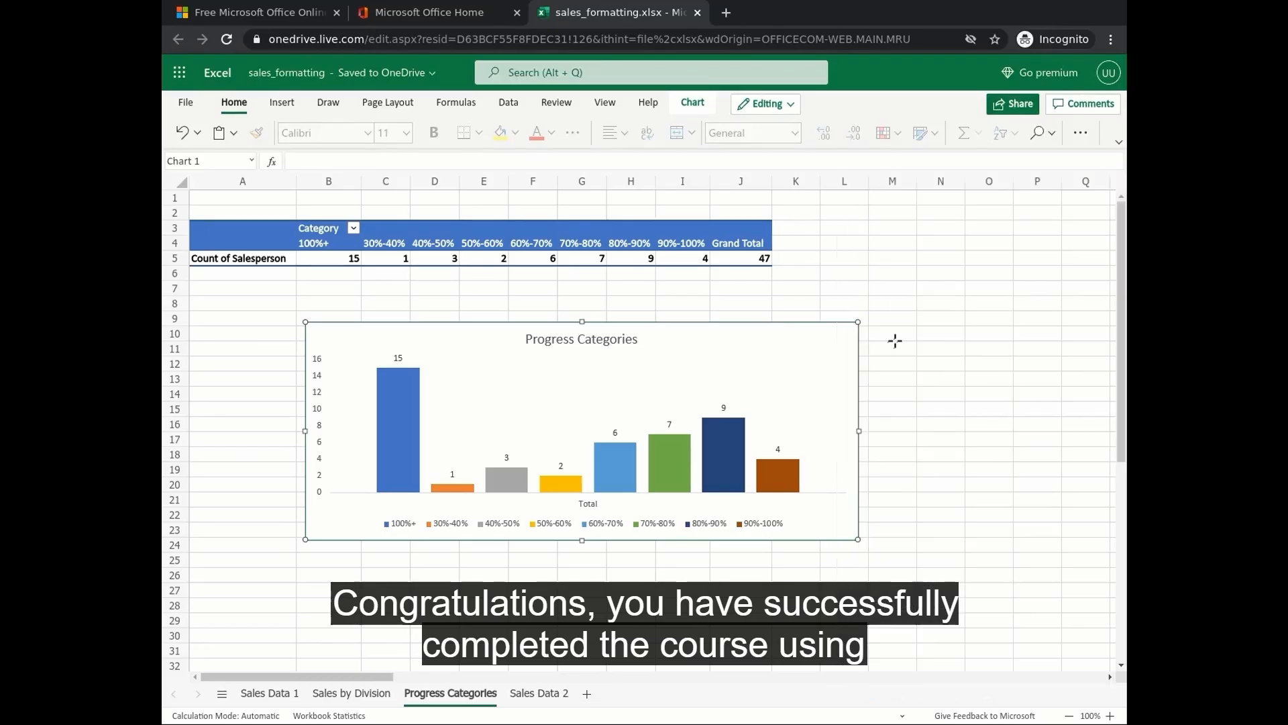